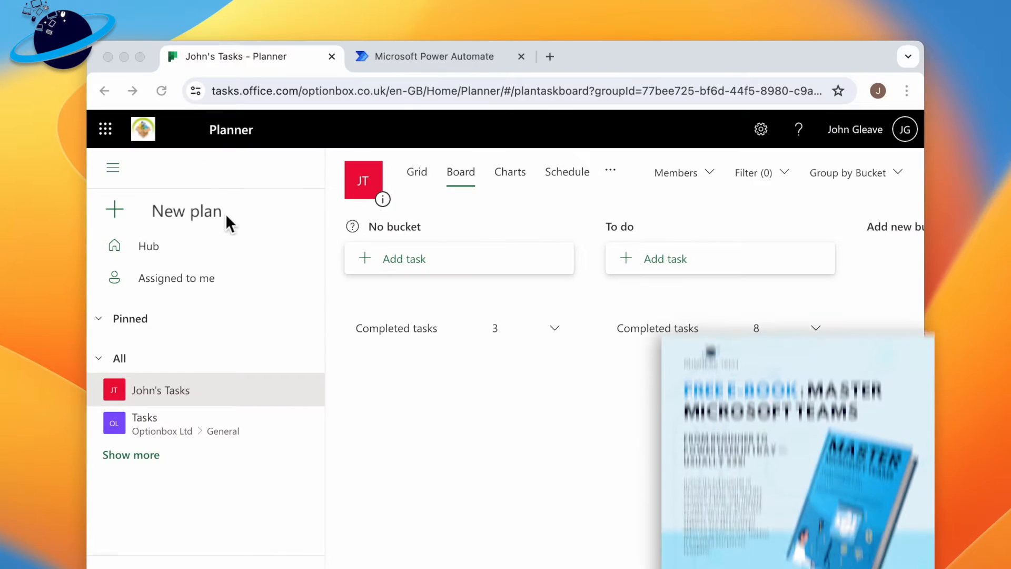
click(187, 216)
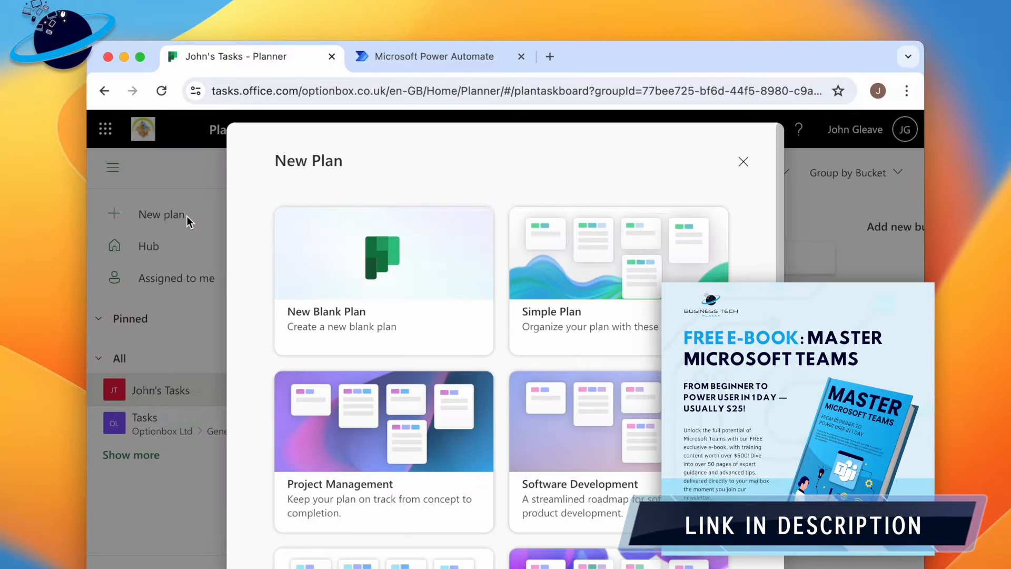
click(419, 266)
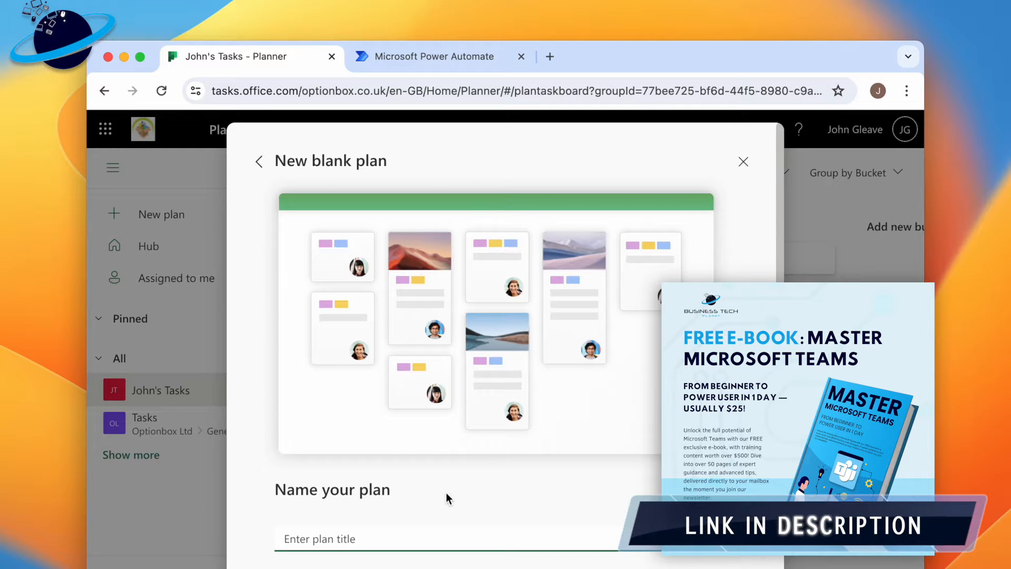
scroll(447, 492, down, 3)
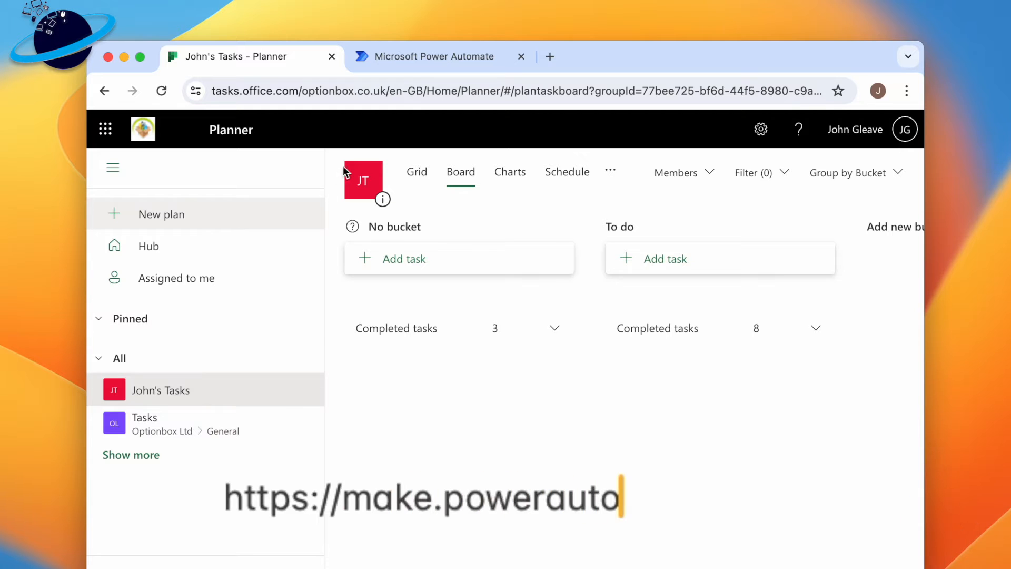
- Switch to Power Automate and start building a new automated cloud flow from blank
click(431, 56)
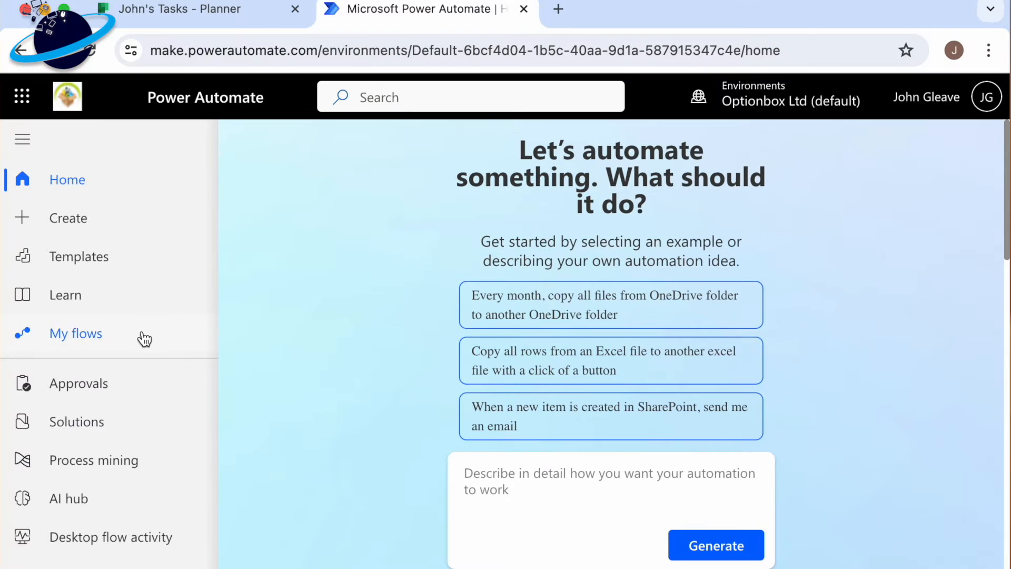
click(129, 342)
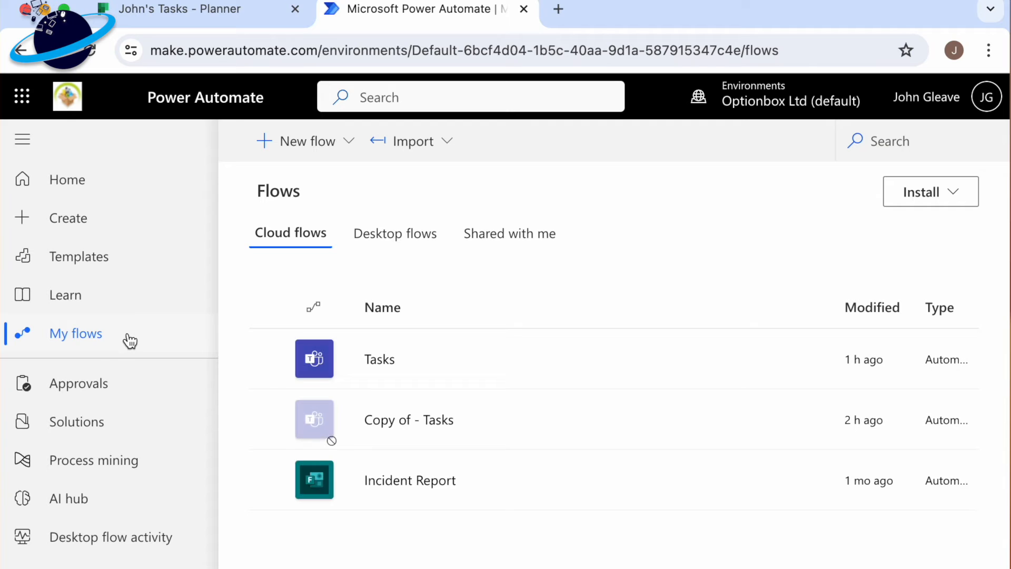
click(288, 154)
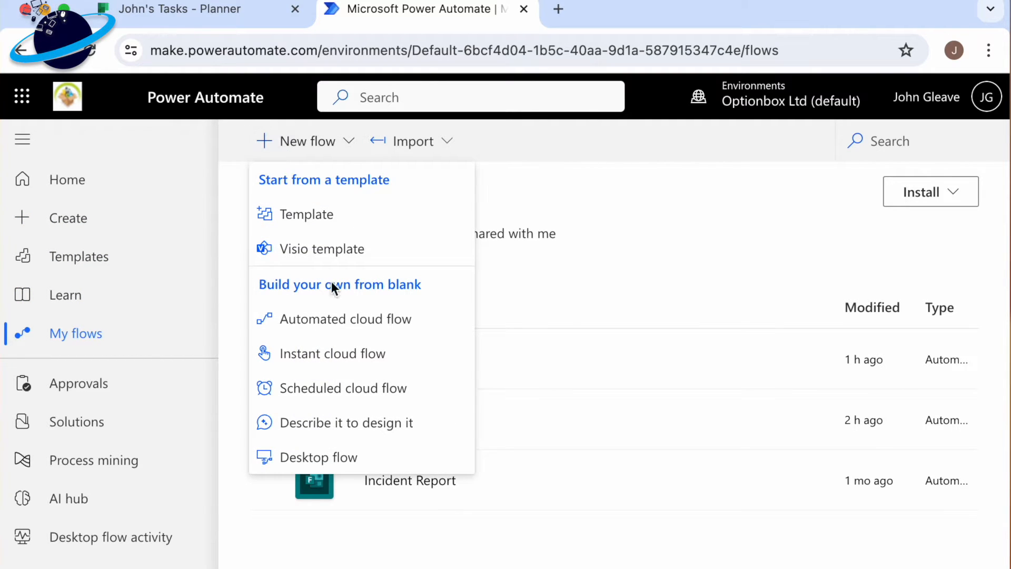
click(346, 327)
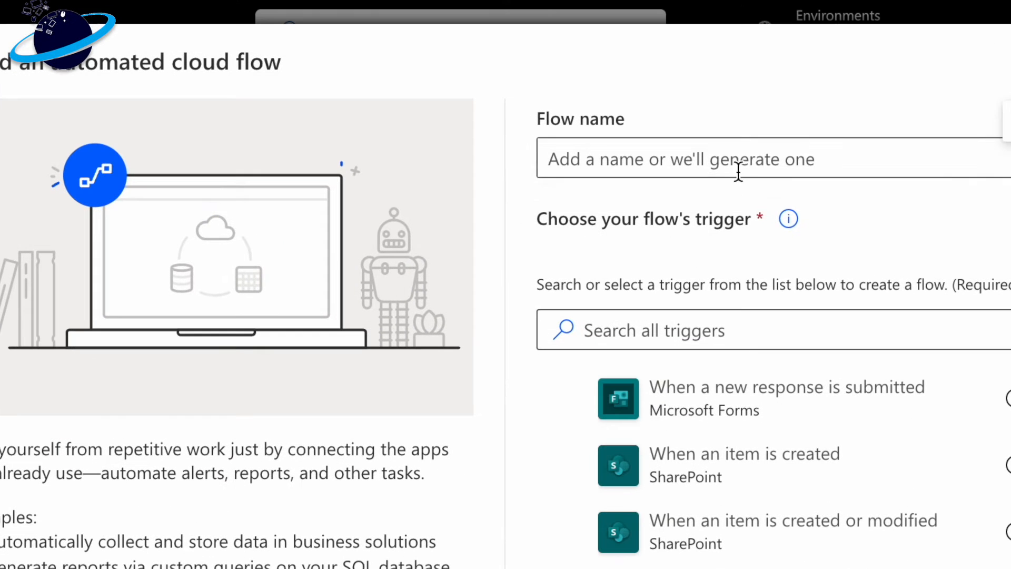
- Name the new automated cloud flow "Auto Task"
click(760, 160)
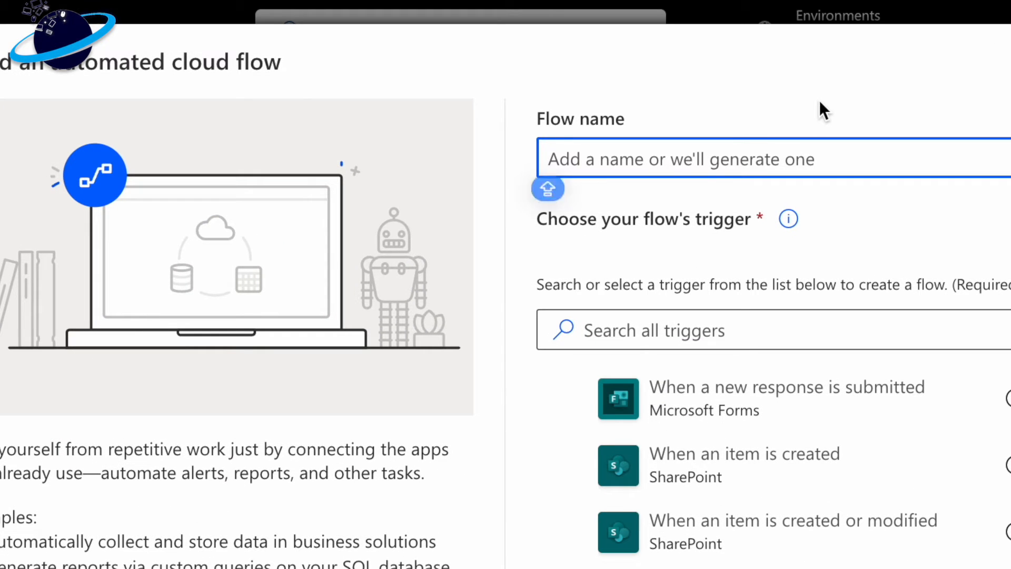
text(Auto Task)
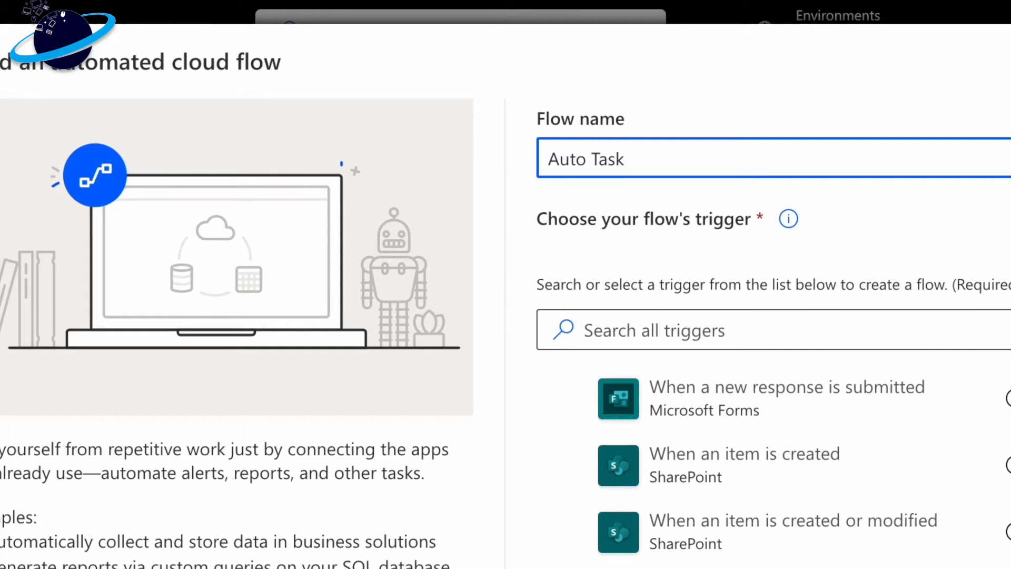
- Search the triggers for "teams" and create the flow with the Microsoft Teams trigger "When a new chat message is added"
click(820, 328)
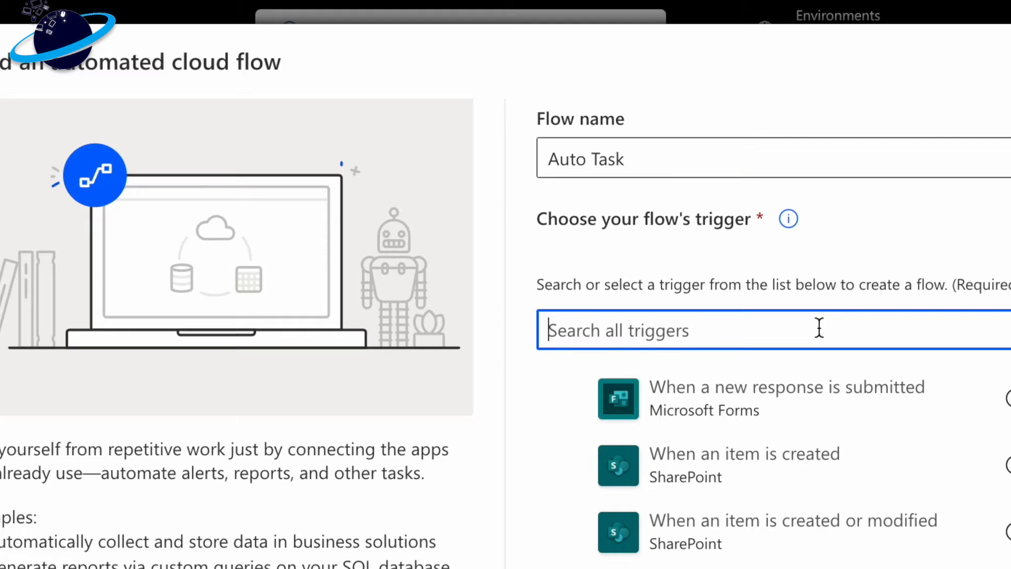
text(teams)
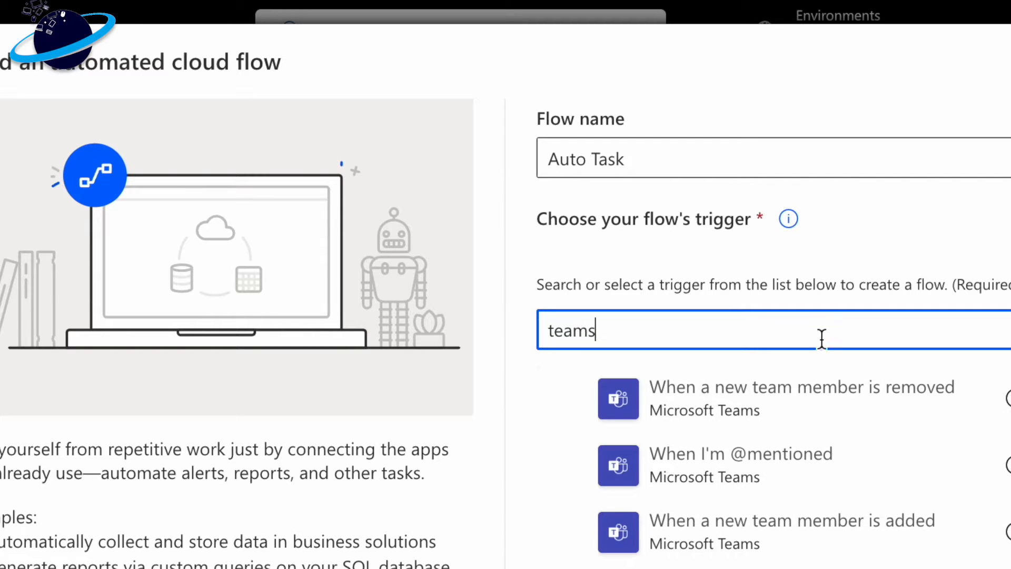
scroll(830, 427, down, 7)
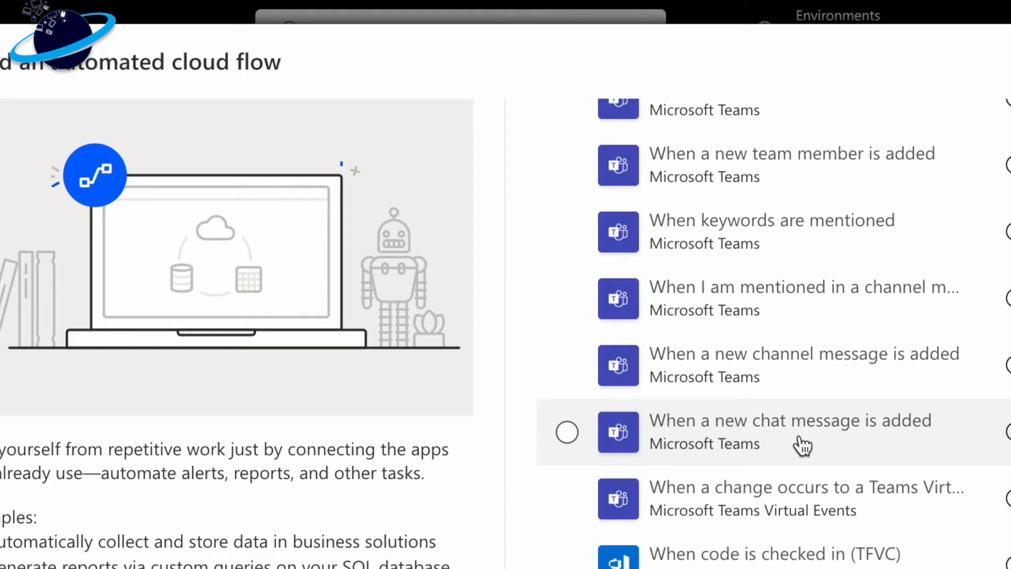
click(801, 445)
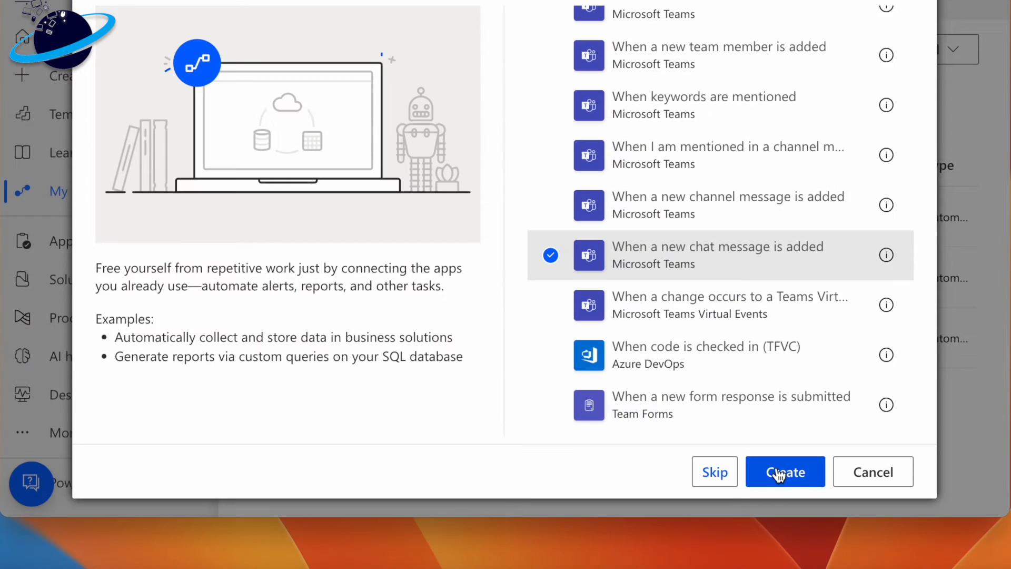
click(779, 475)
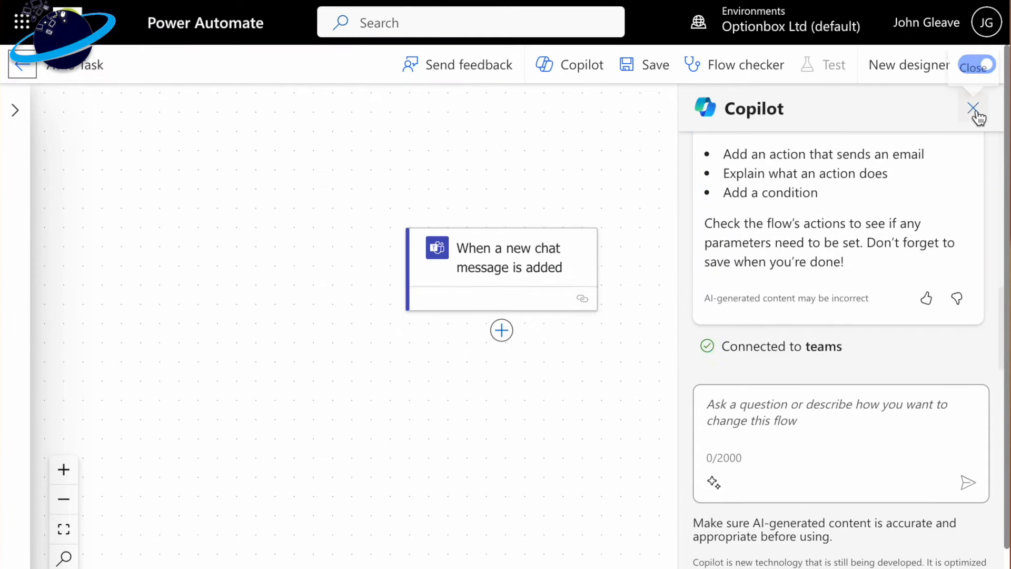
- Close Copilot and add an "Apply to each" control action after the chat message trigger
click(973, 108)
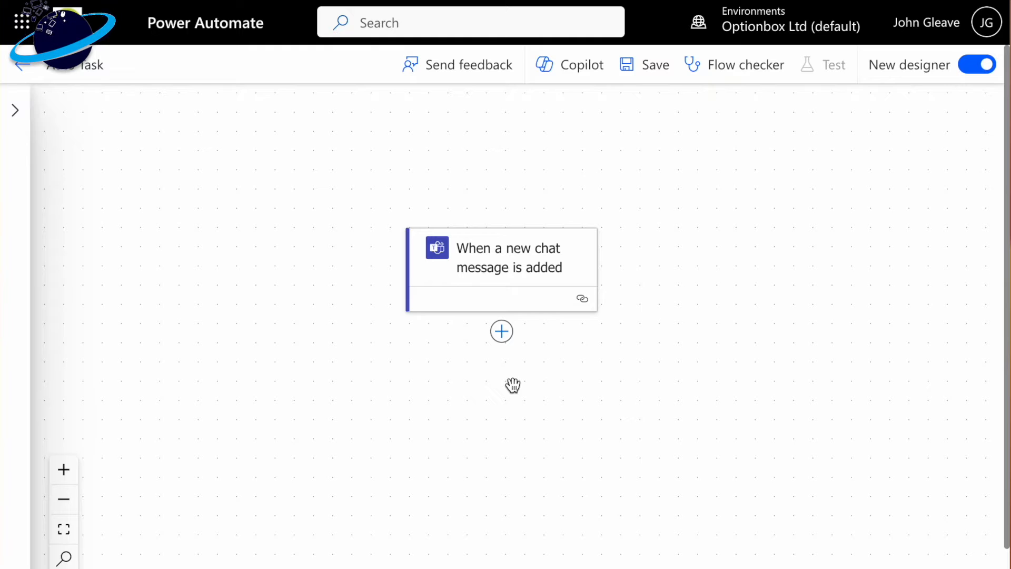
click(502, 332)
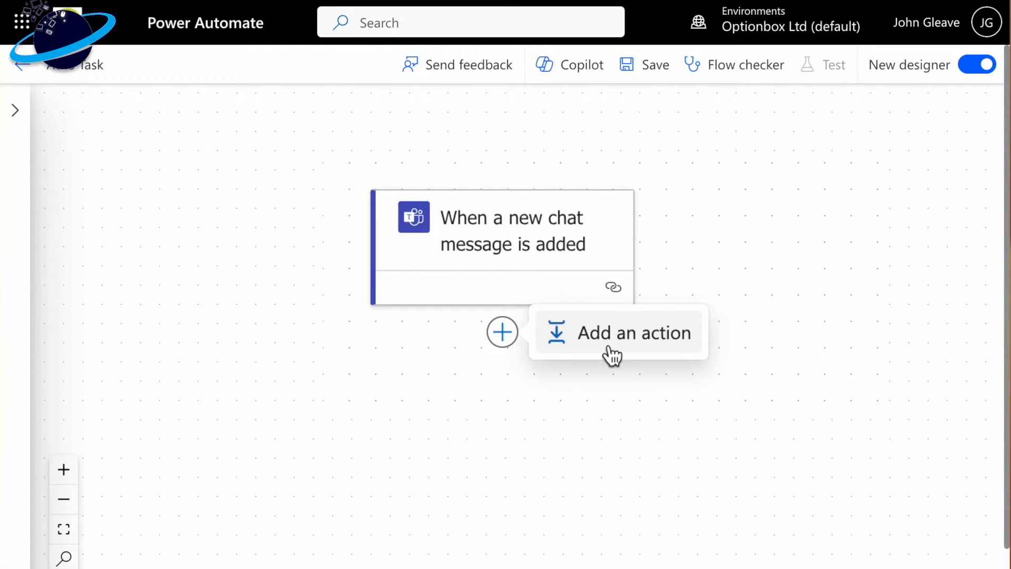
click(579, 343)
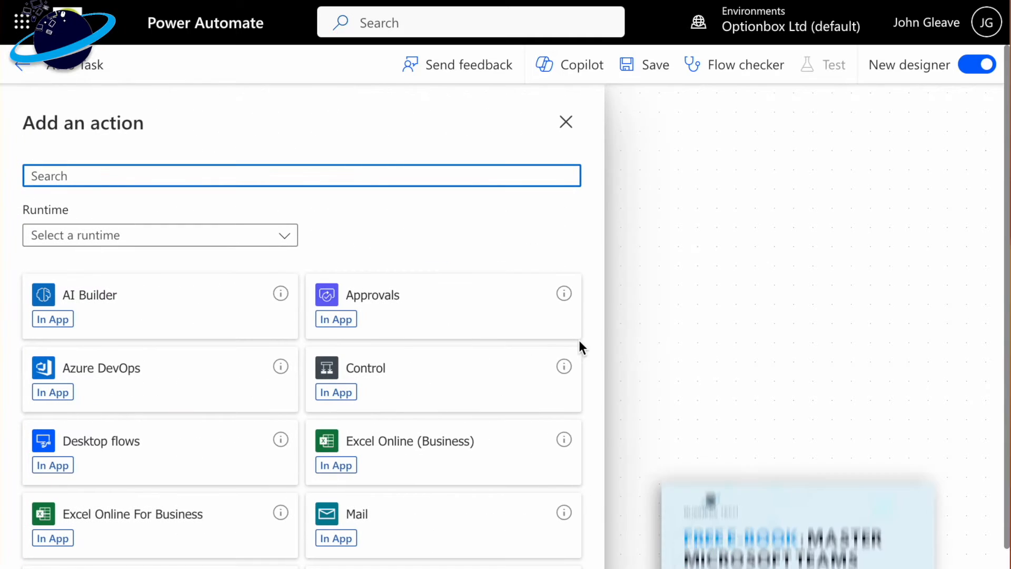
click(451, 373)
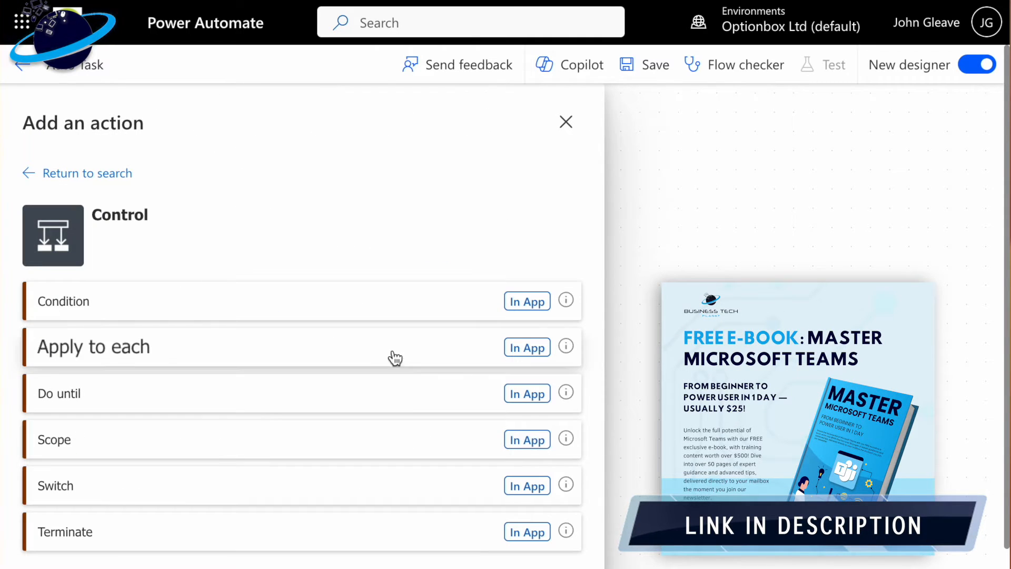
click(202, 347)
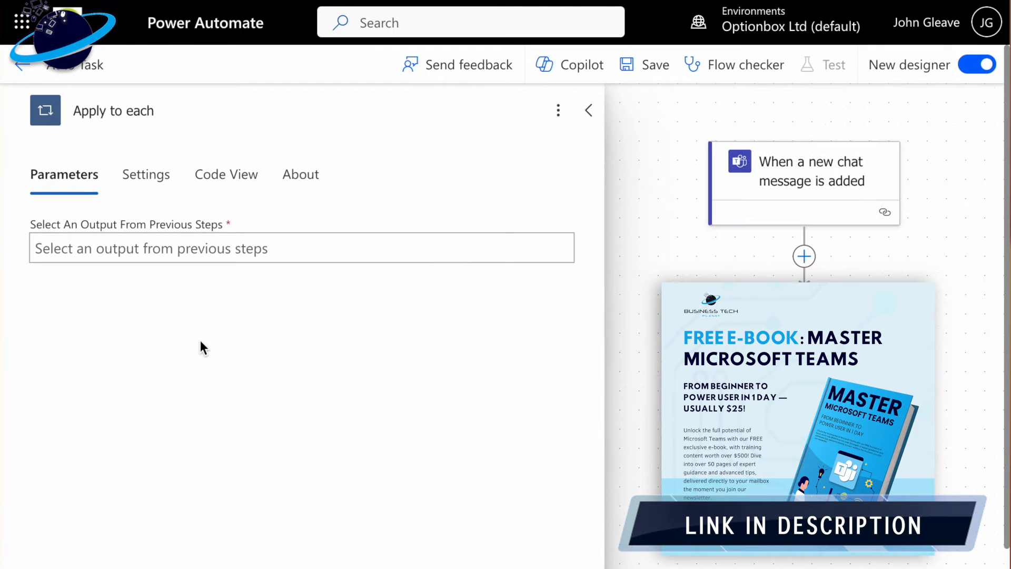
- Set the "Apply to each" loop's input to the trigger's Message dynamic content
click(357, 252)
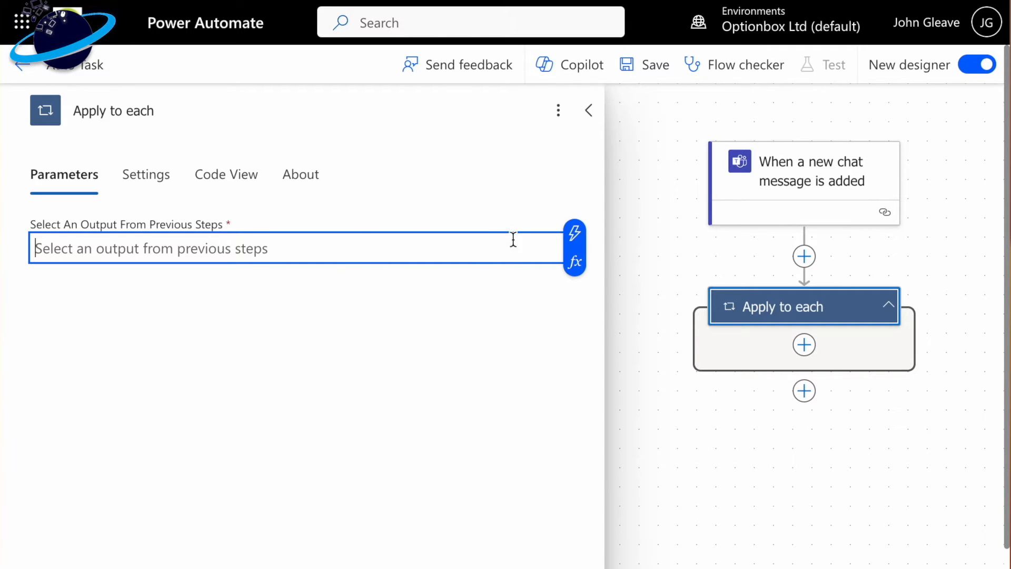
click(576, 220)
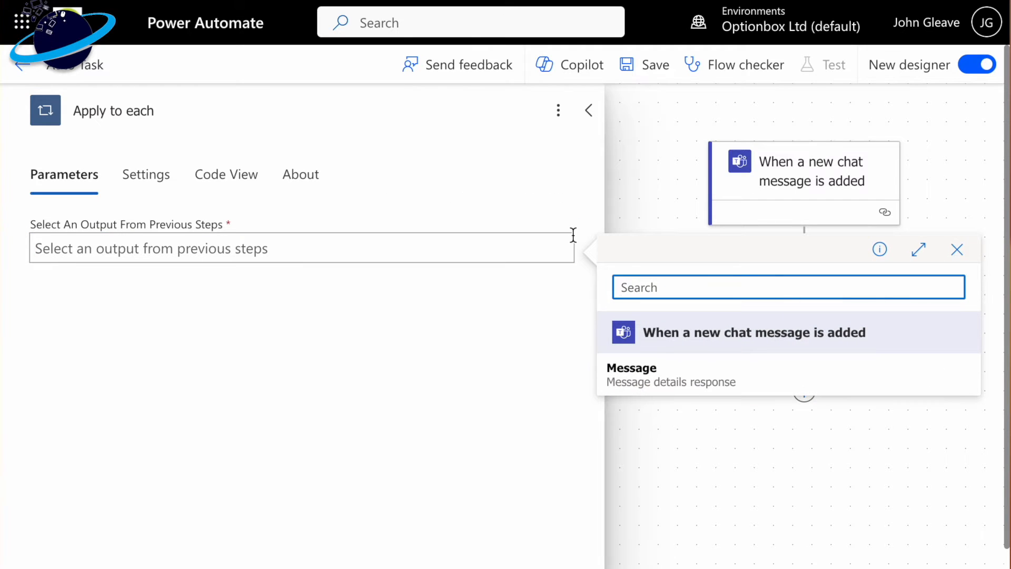
click(708, 381)
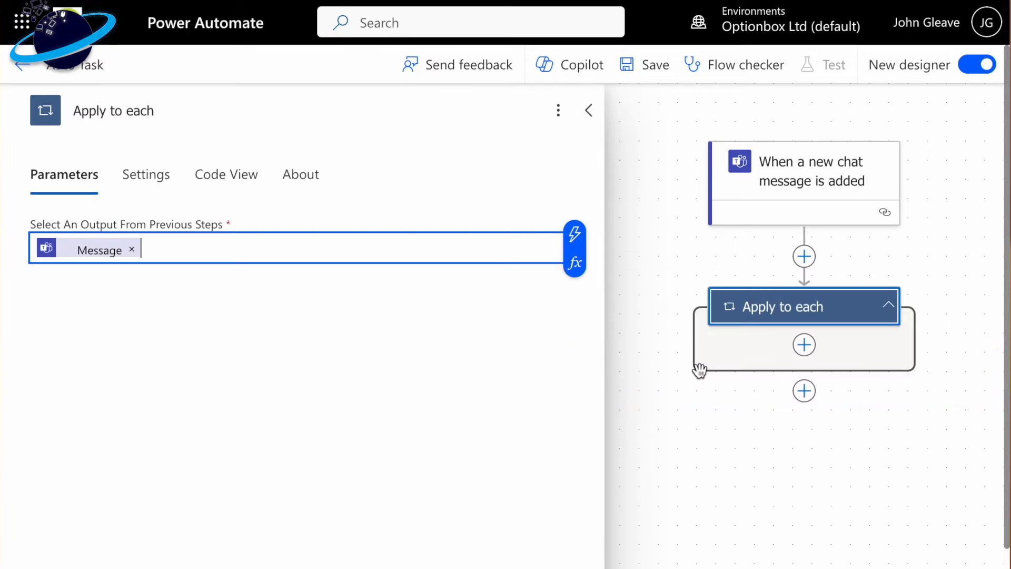
click(704, 454)
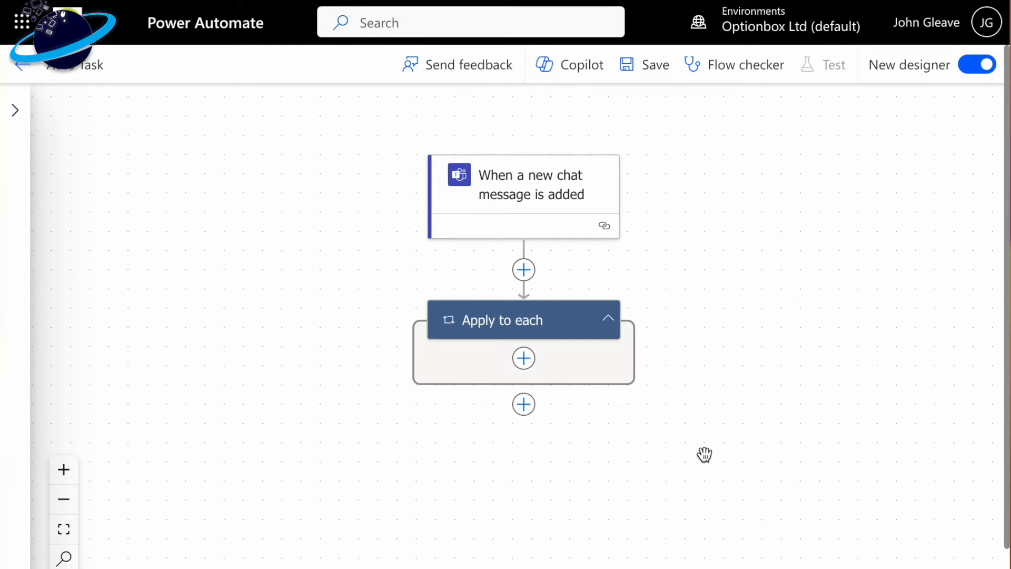
- Search the actions for "details" and add the Microsoft Teams action "Get message details" inside the "Apply to each" loop
click(523, 358)
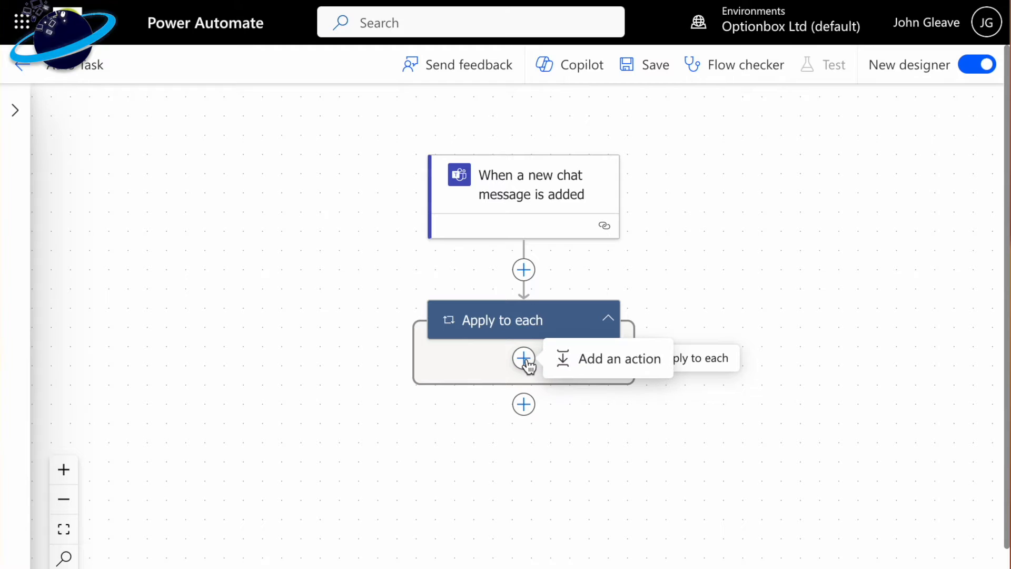
click(593, 375)
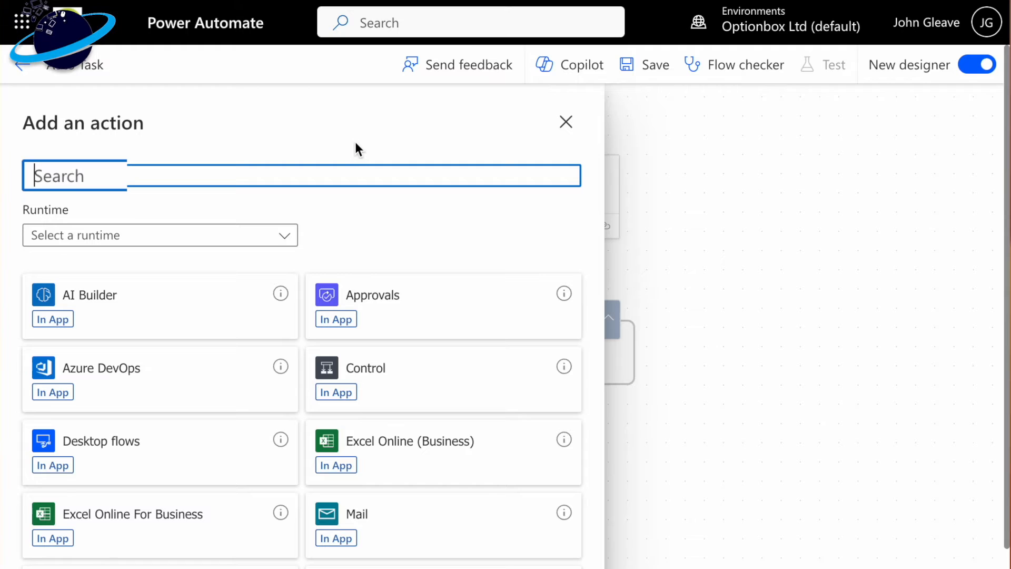
text(details)
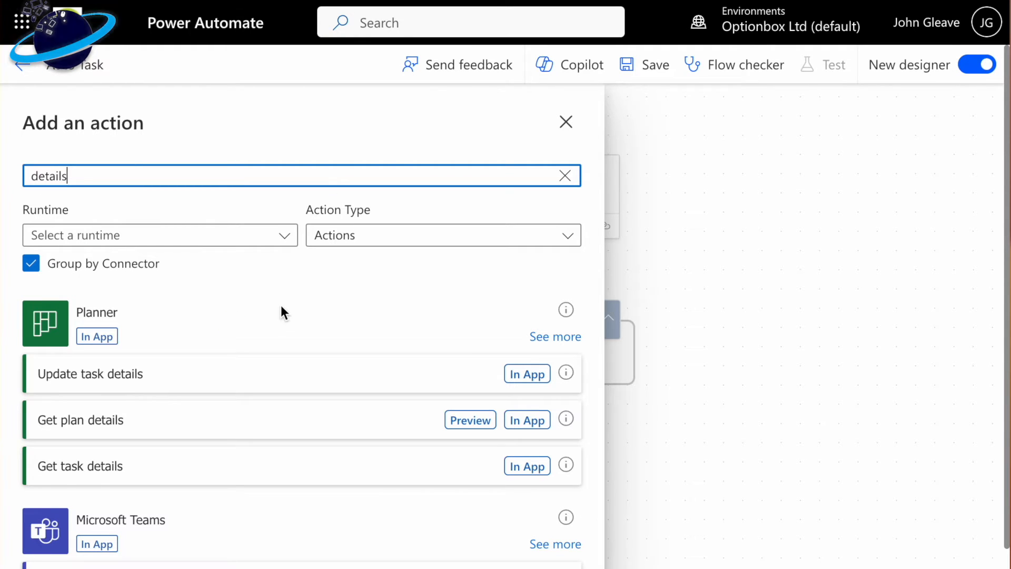
scroll(280, 311, down, 4)
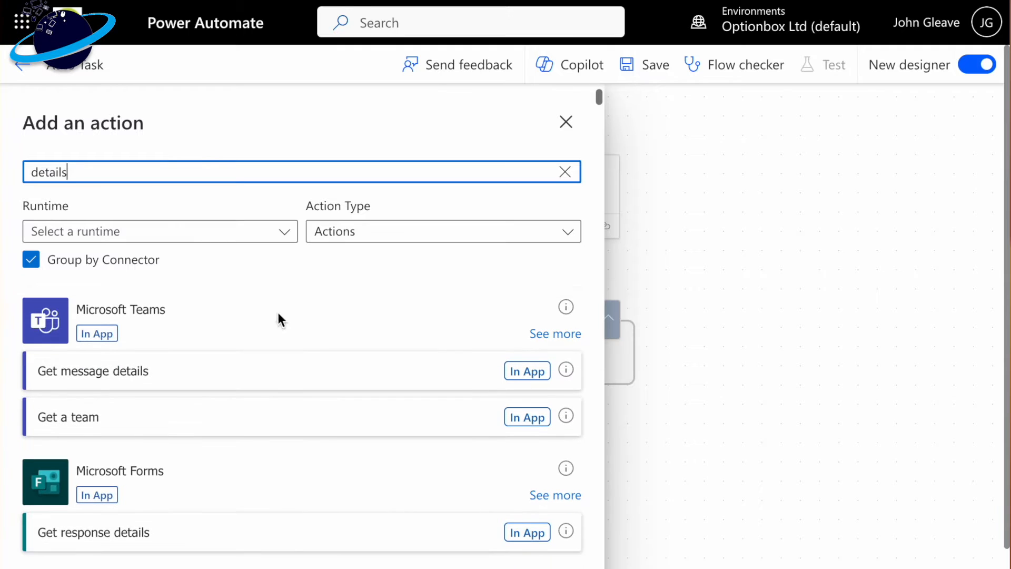
click(272, 376)
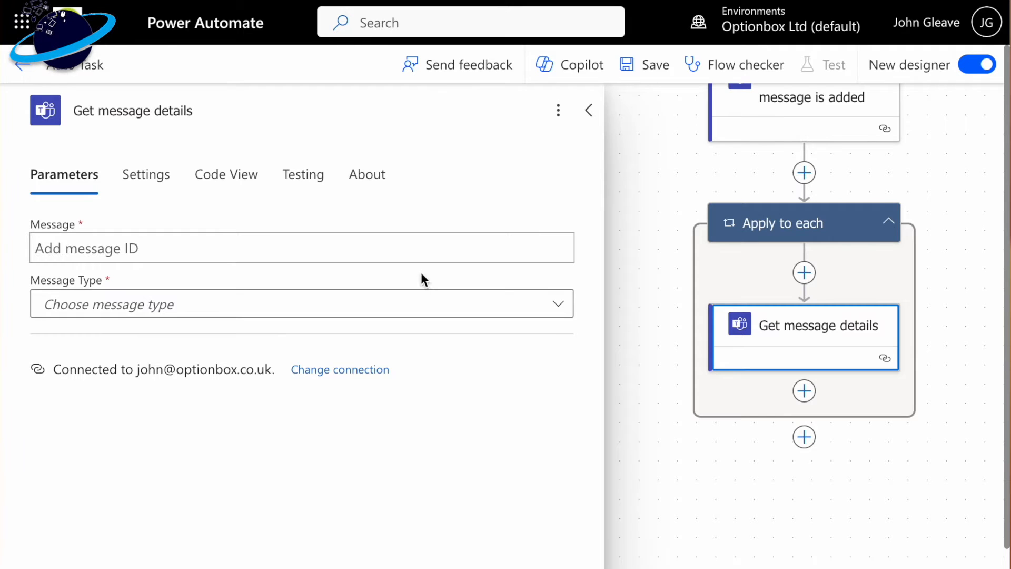
- Set the Message parameter of "Get message details" to the trigger's Message ID dynamic content
click(441, 249)
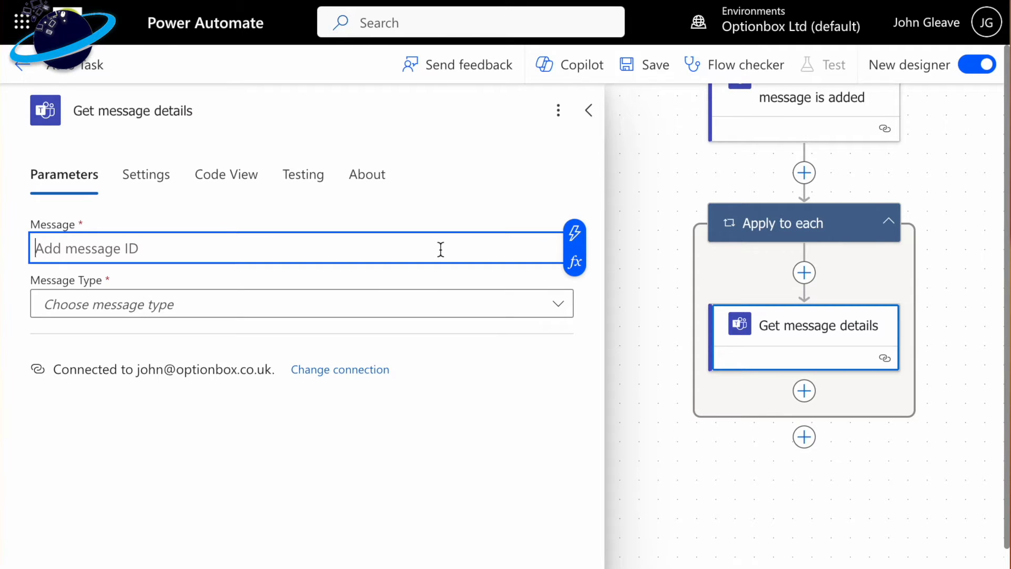
click(572, 232)
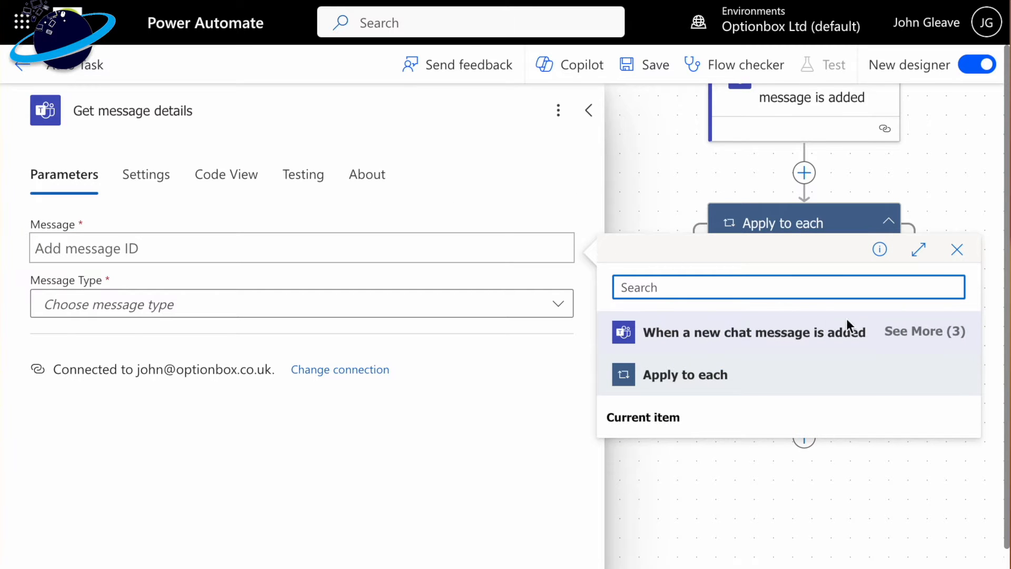
click(909, 337)
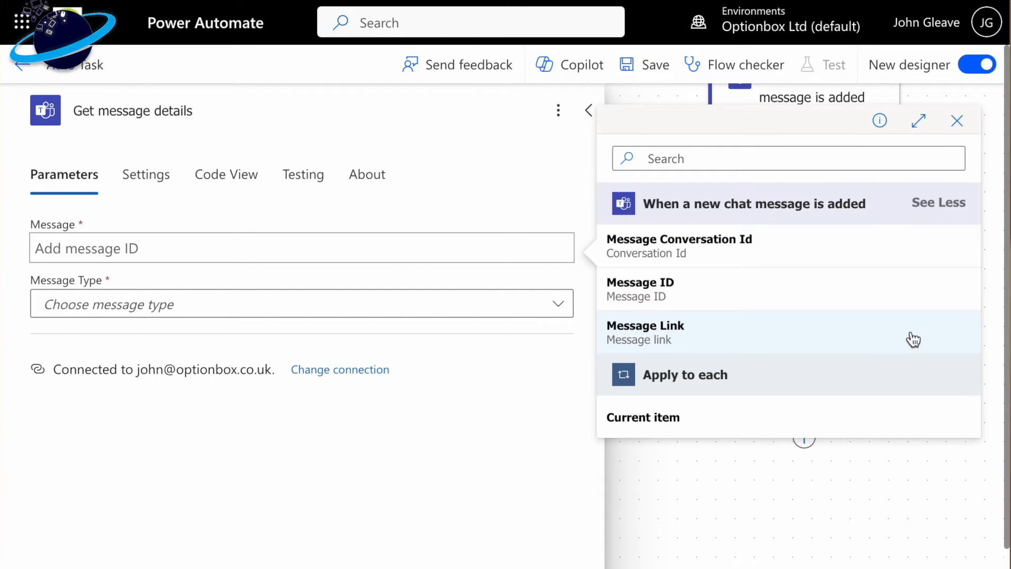
click(703, 296)
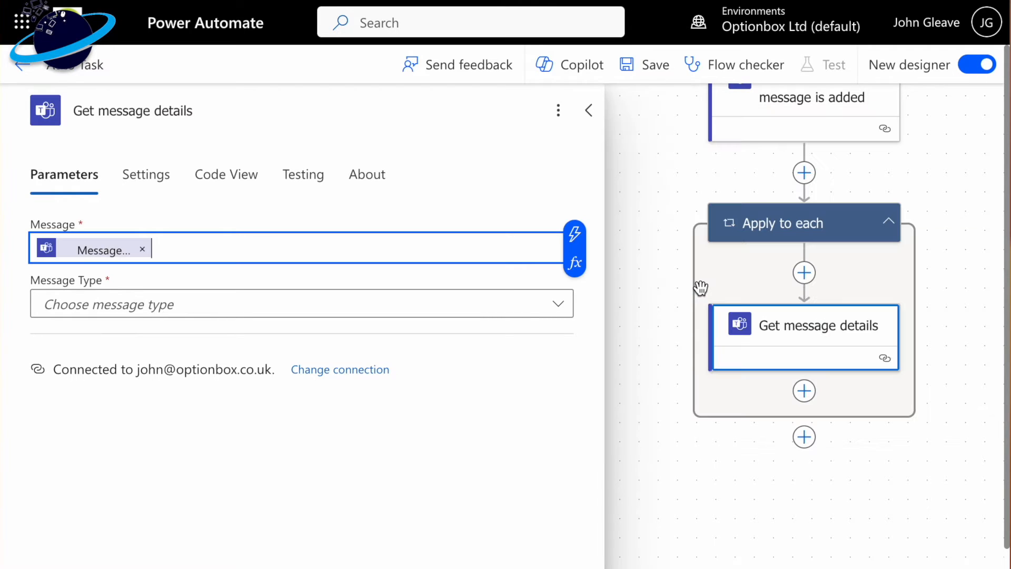
- Set the Message Type of "Get message details" to Group chat and its Group Chat to the trigger's Message Conversation Id as a custom value
click(507, 307)
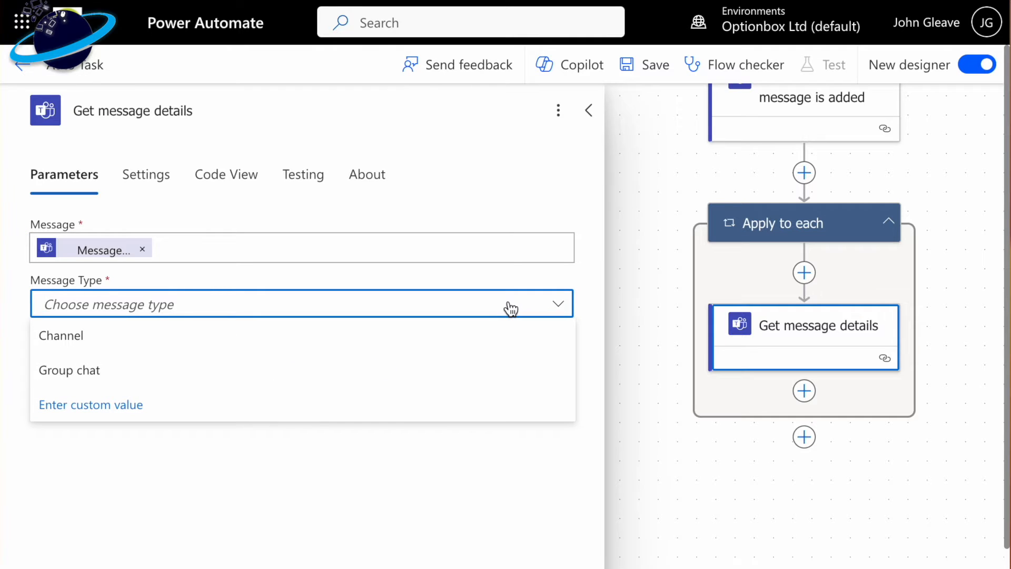
click(147, 374)
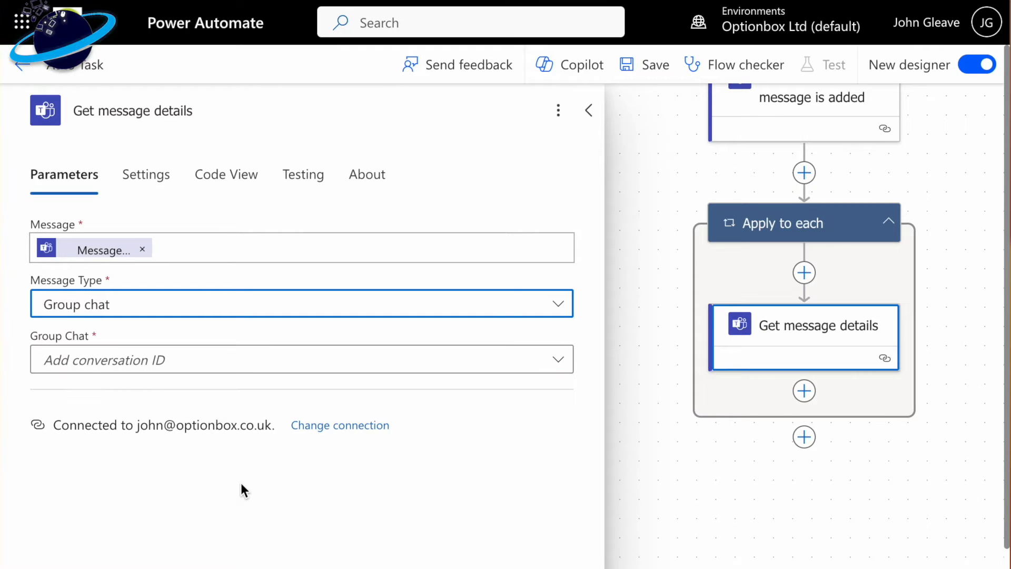
click(214, 367)
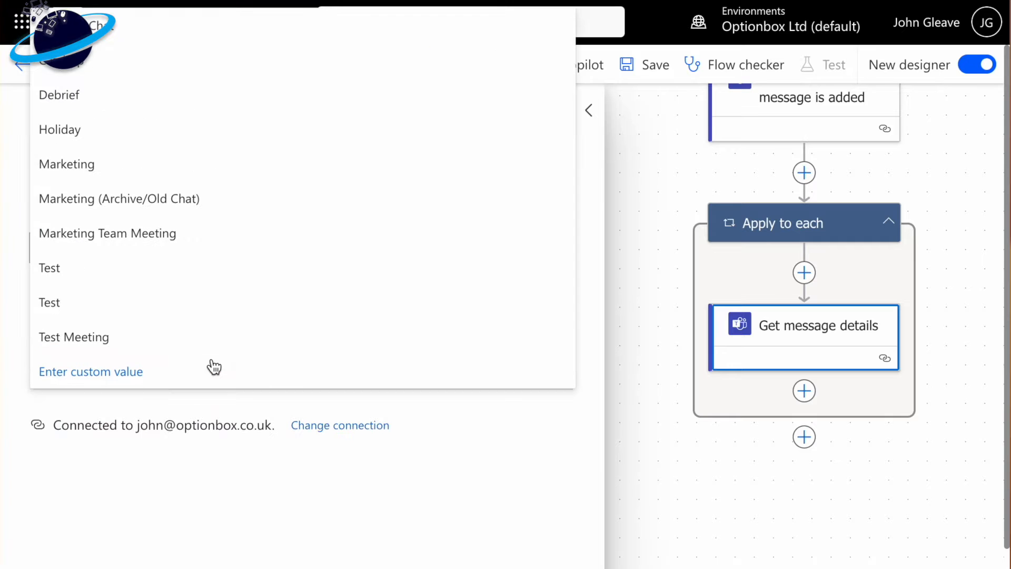
click(125, 378)
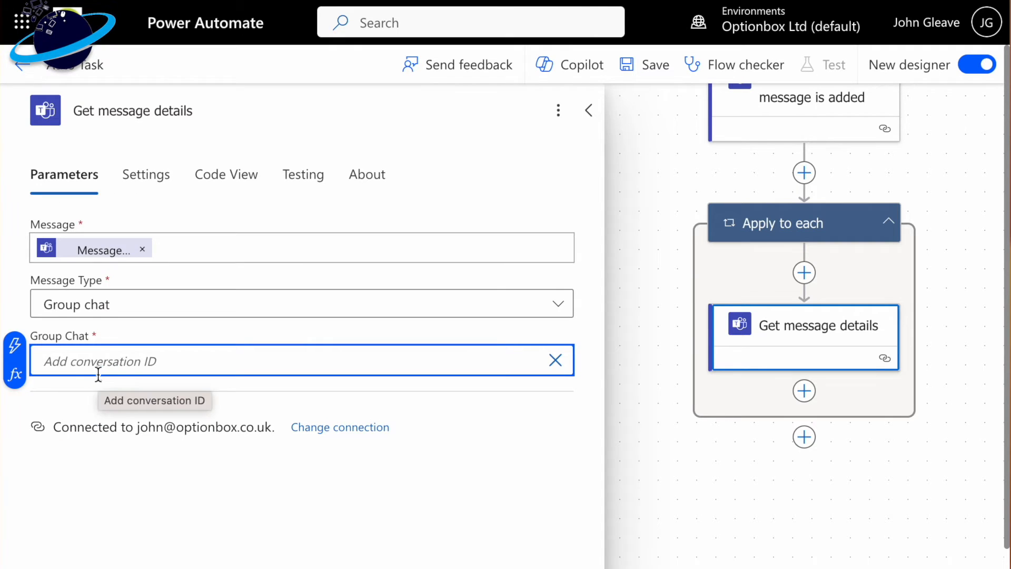
click(15, 347)
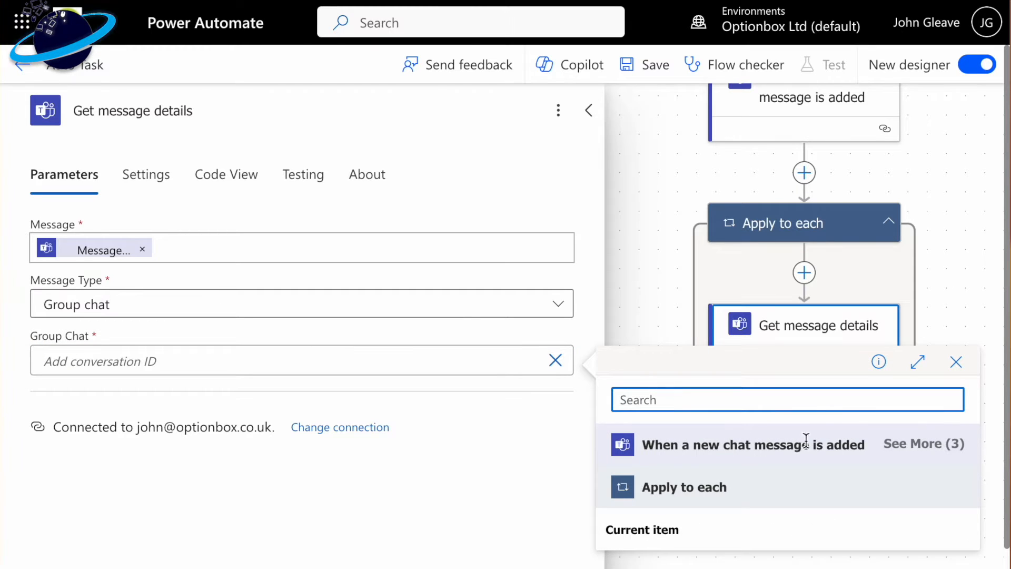
click(912, 451)
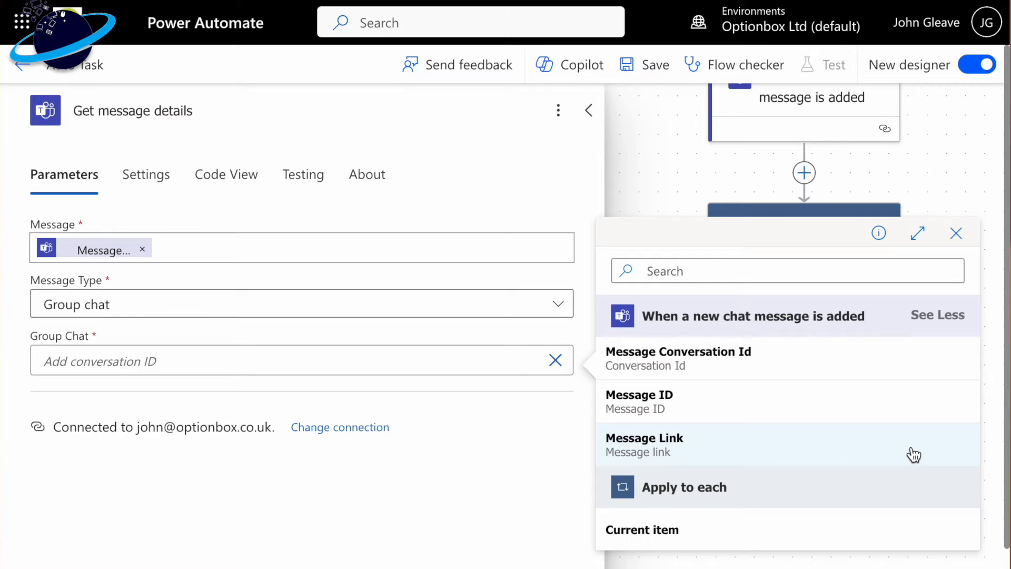
click(751, 364)
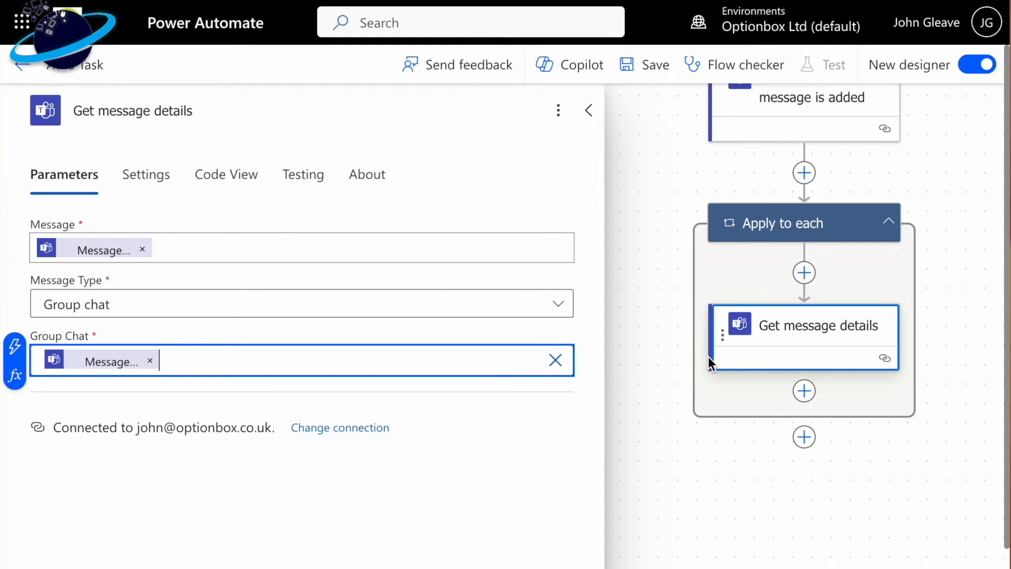
click(678, 477)
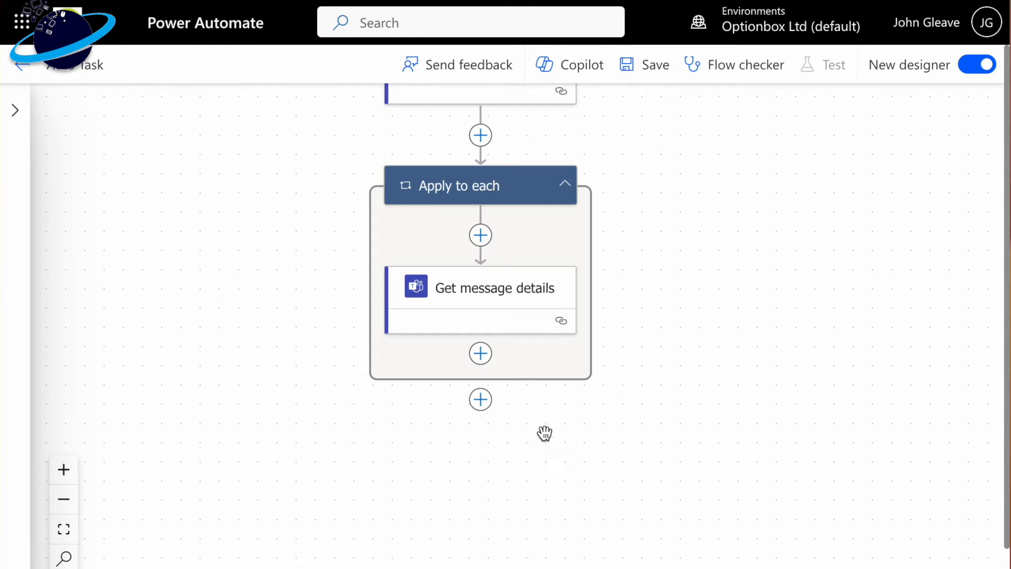
- Search the actions for "compose" and add the Data Operation action Compose after "Get message details" inside the loop
click(481, 356)
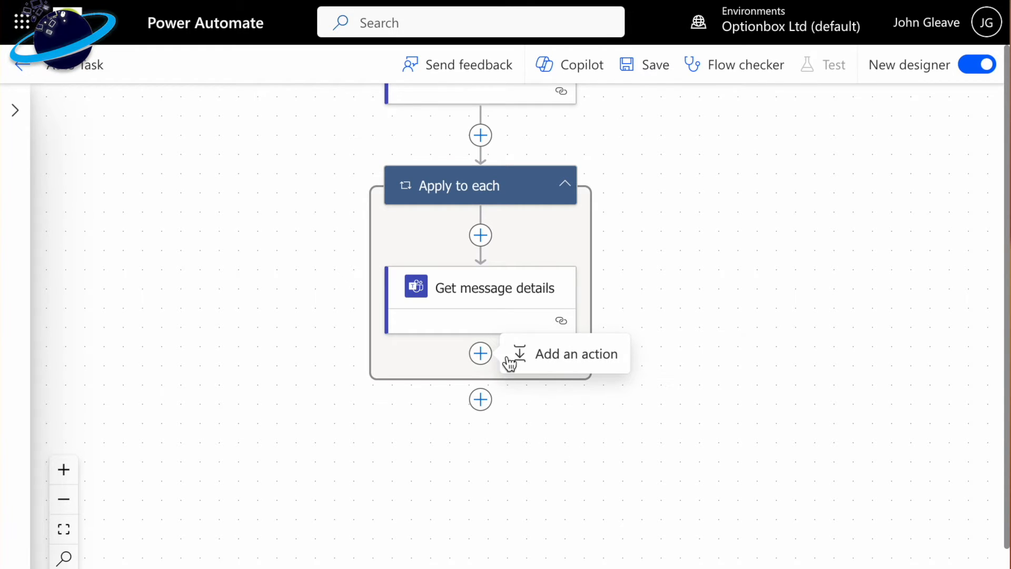
click(565, 363)
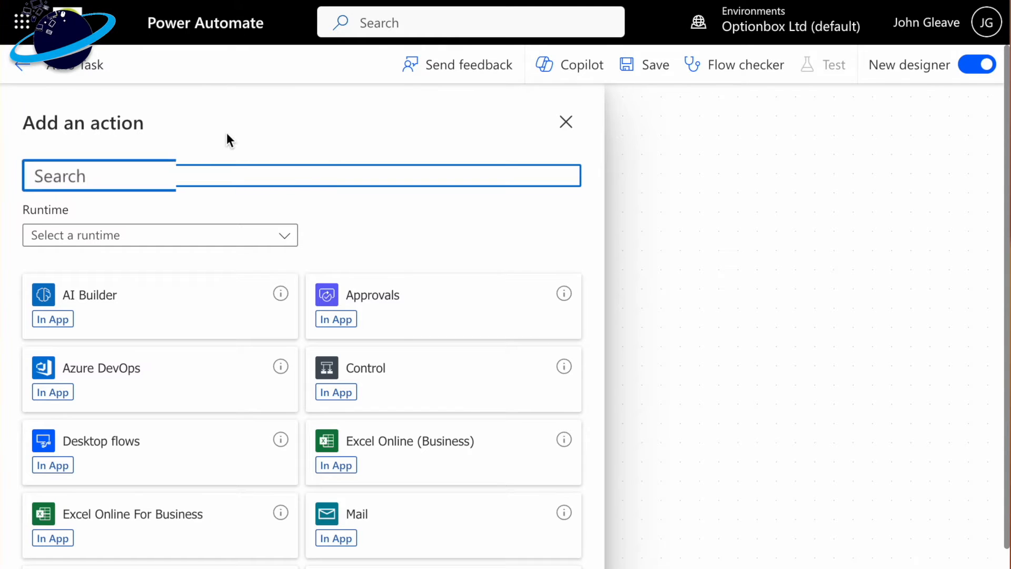
text(compose)
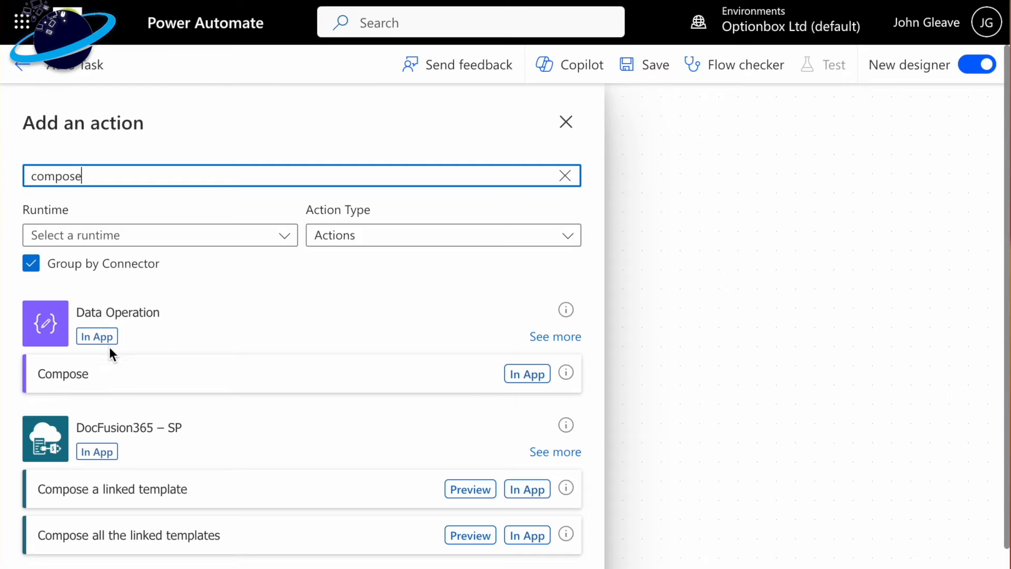
click(123, 379)
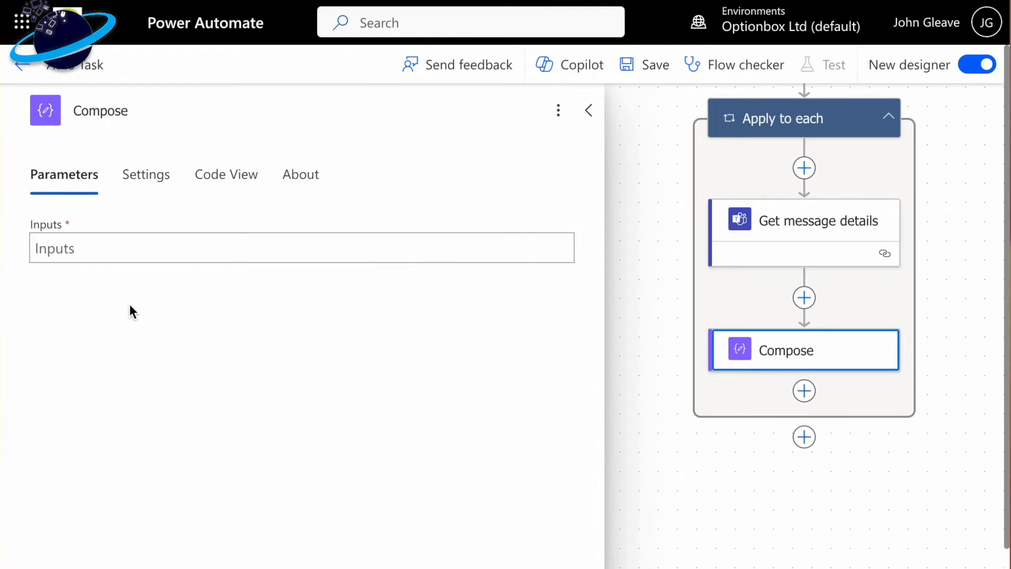
- Set the Compose action's Inputs to the expression body('Get_message_details')?['body/plainTextContent']
click(142, 251)
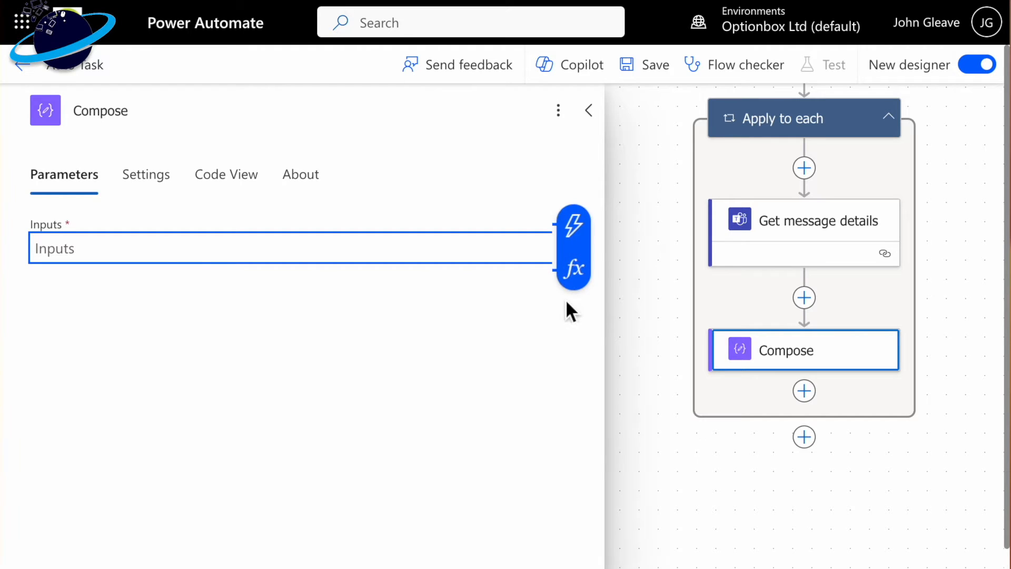
click(574, 267)
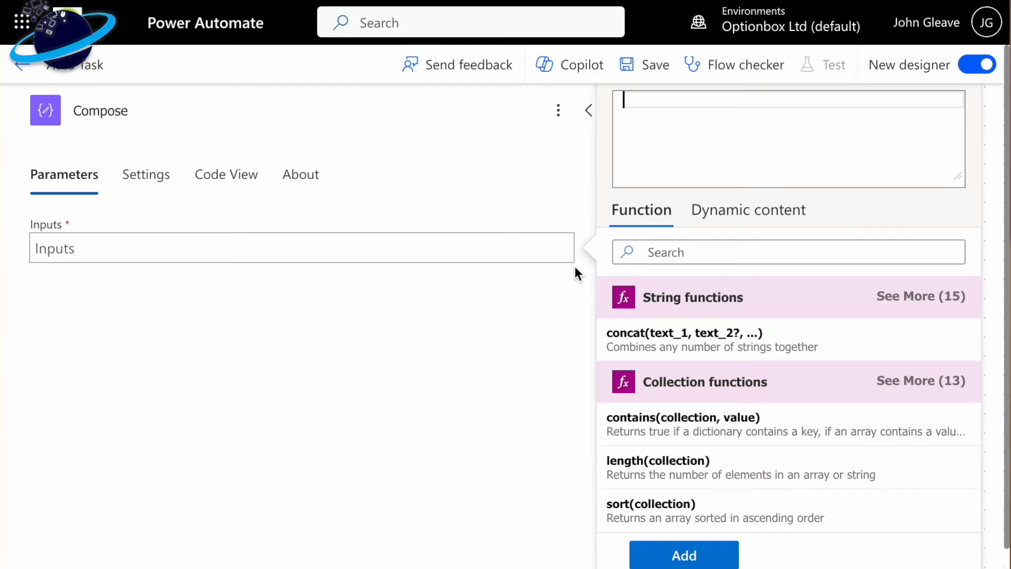
click(735, 216)
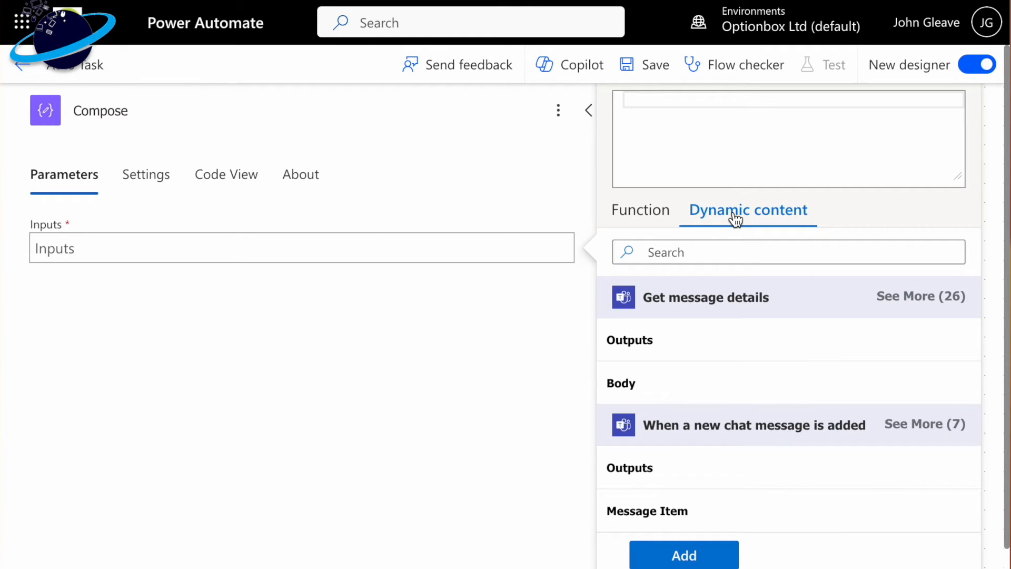
click(653, 384)
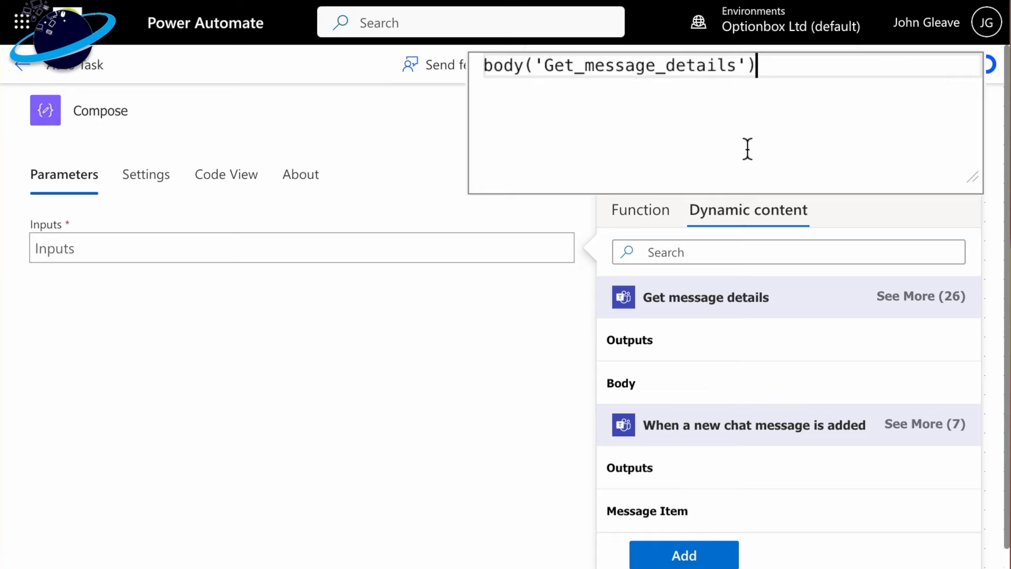
text(?)
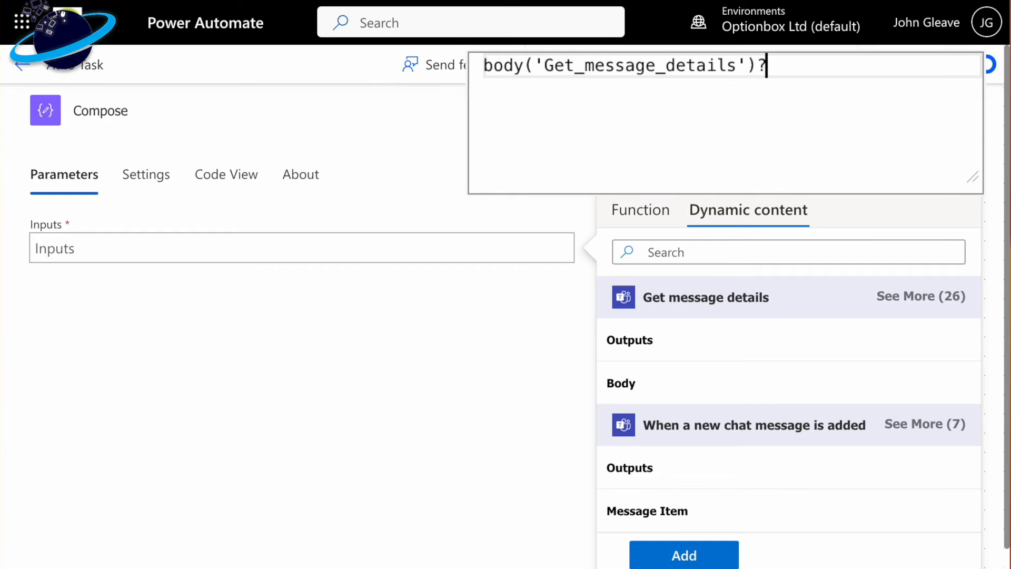
text([)
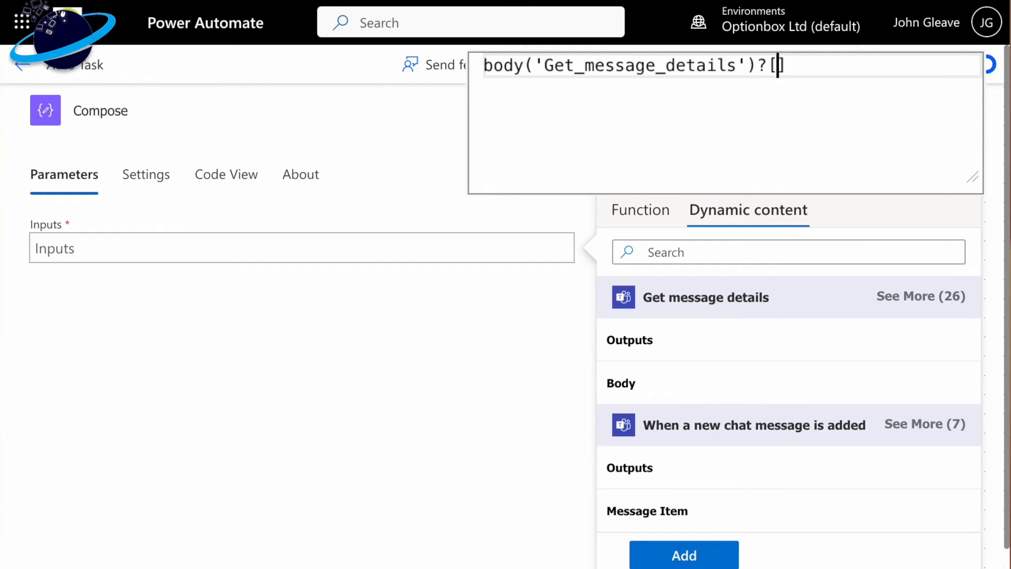
text('bod)
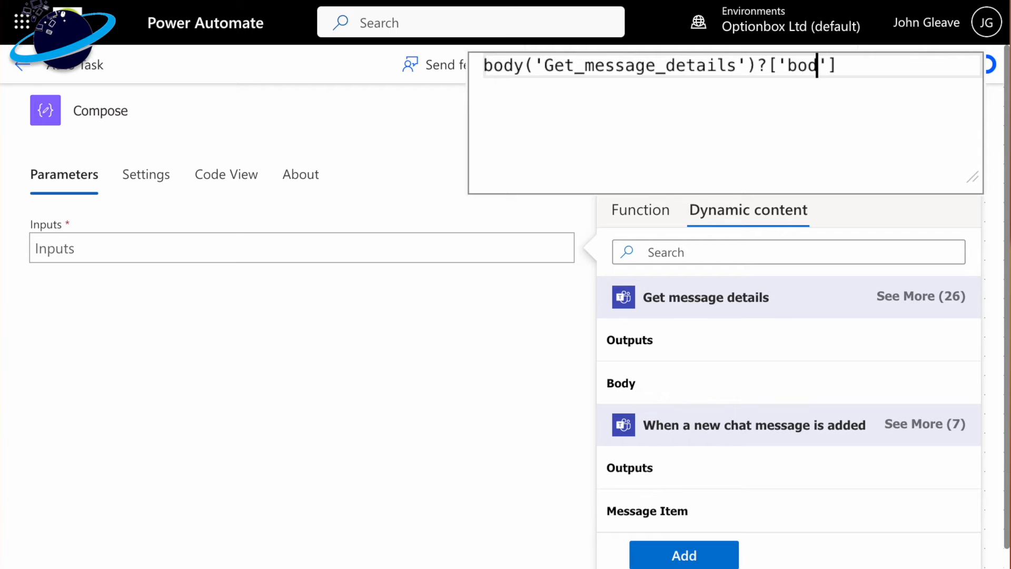
text(y)
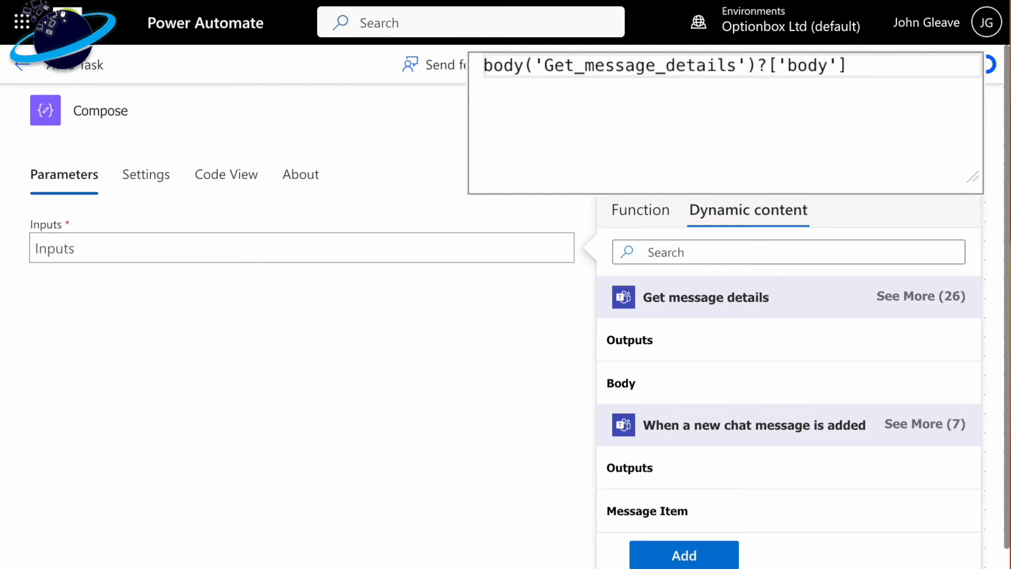
text(/plainT)
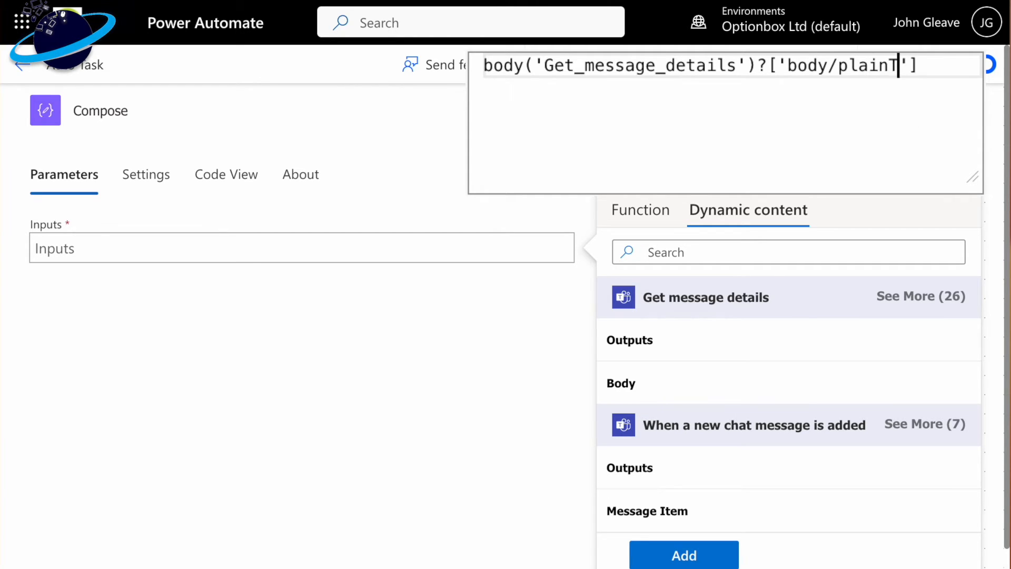
text(extC)
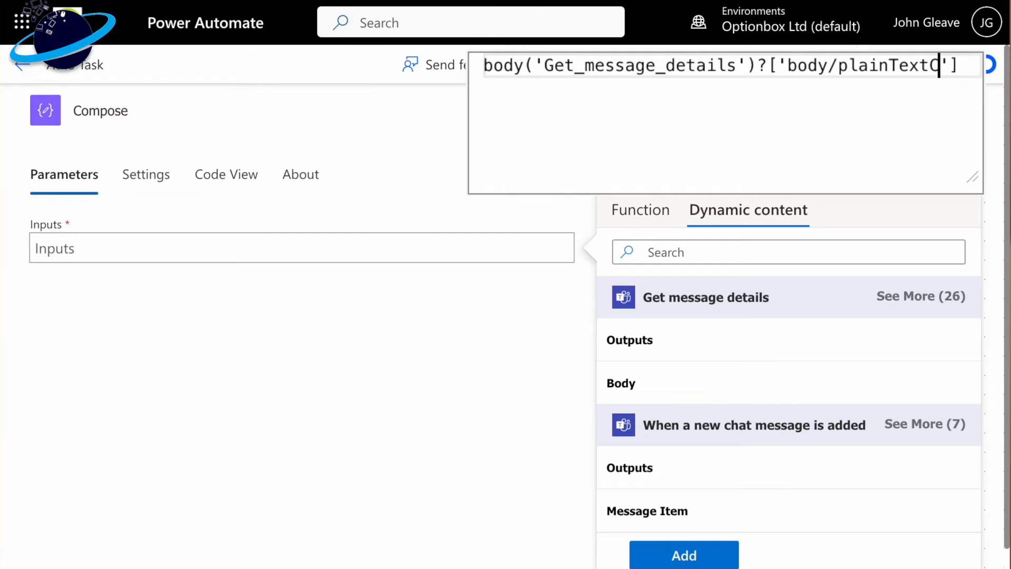
text(ontent)
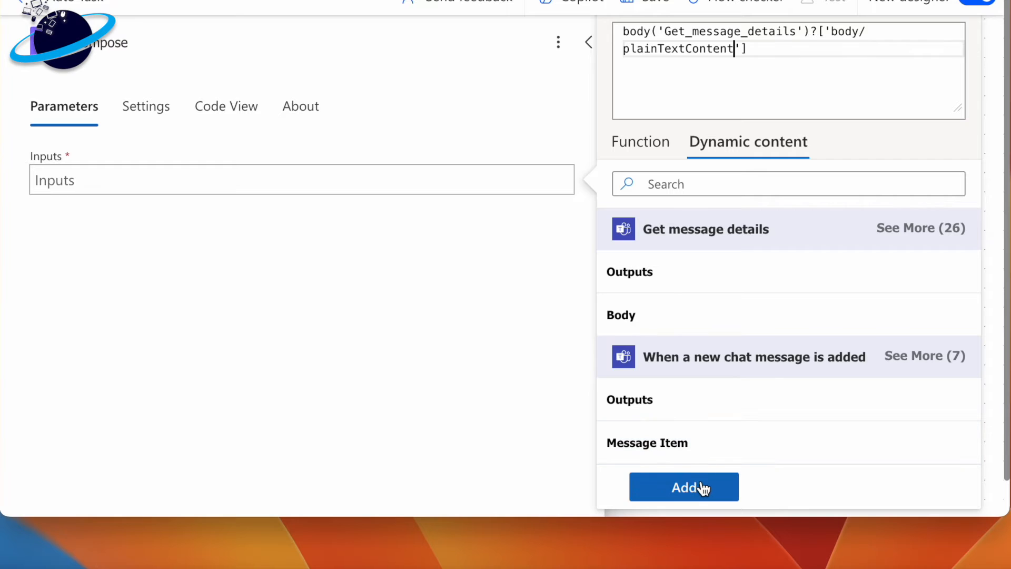
click(700, 484)
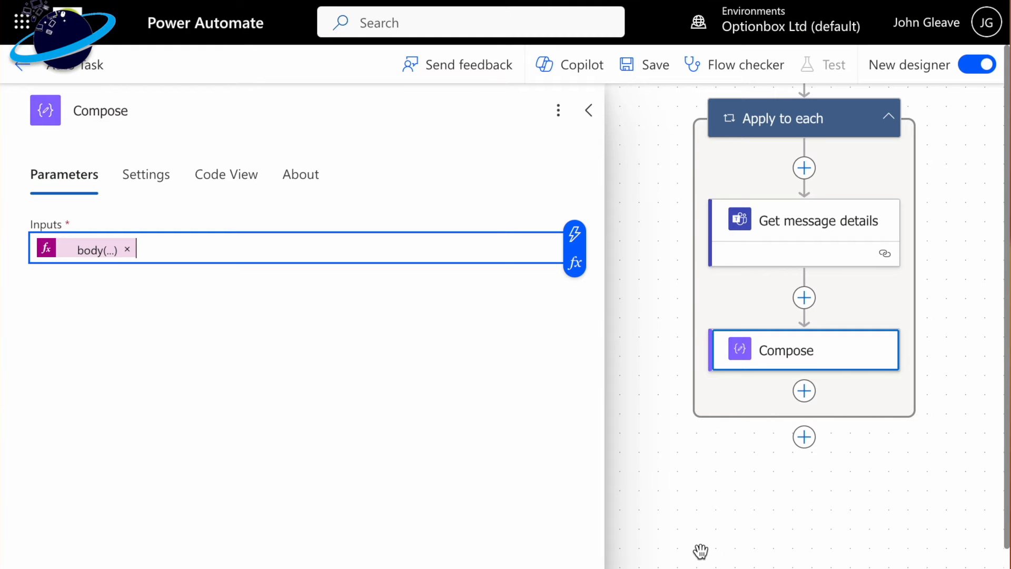
click(700, 550)
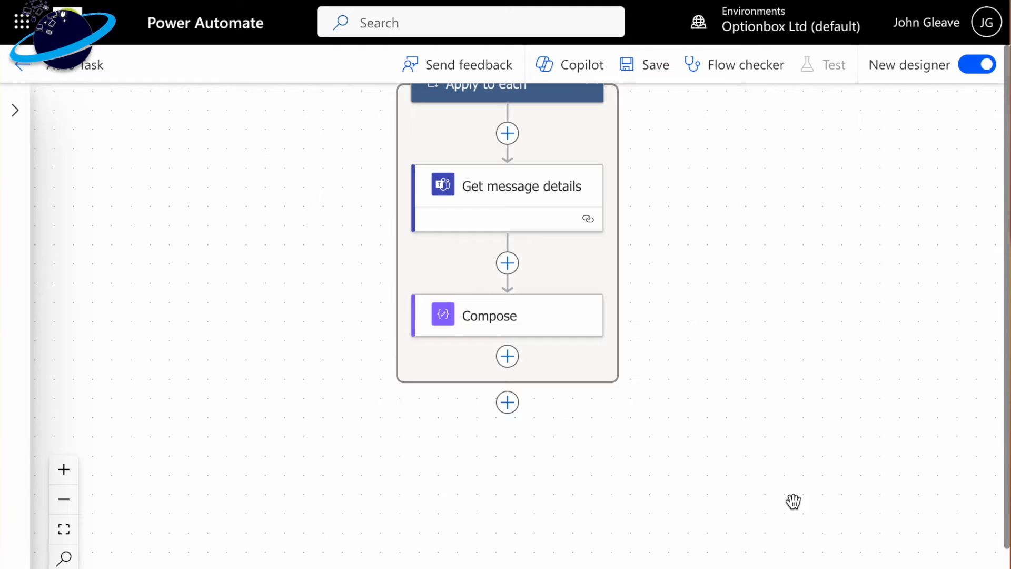
- Add a Condition control action after Compose inside the "Apply to each" loop
click(508, 358)
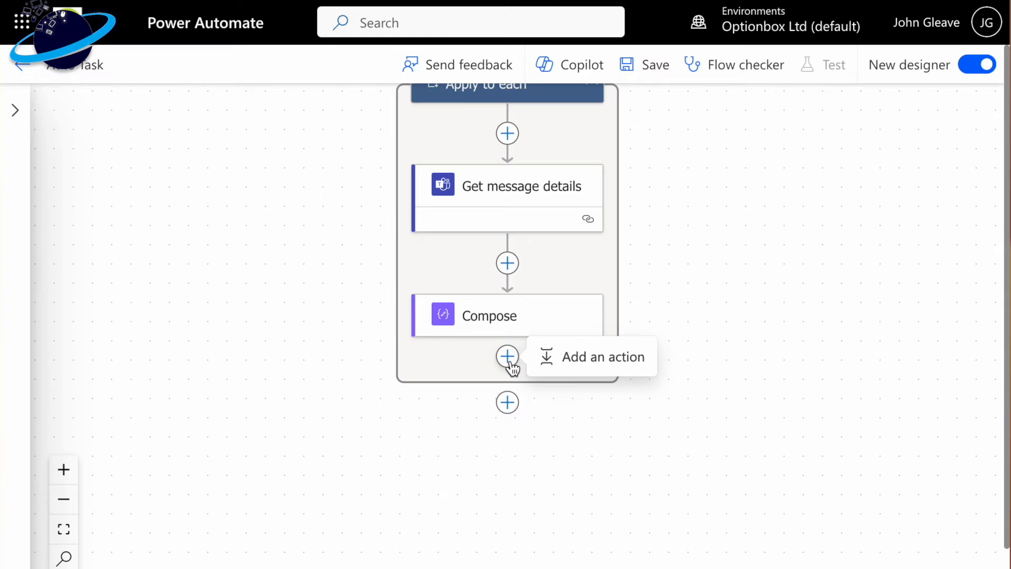
click(571, 365)
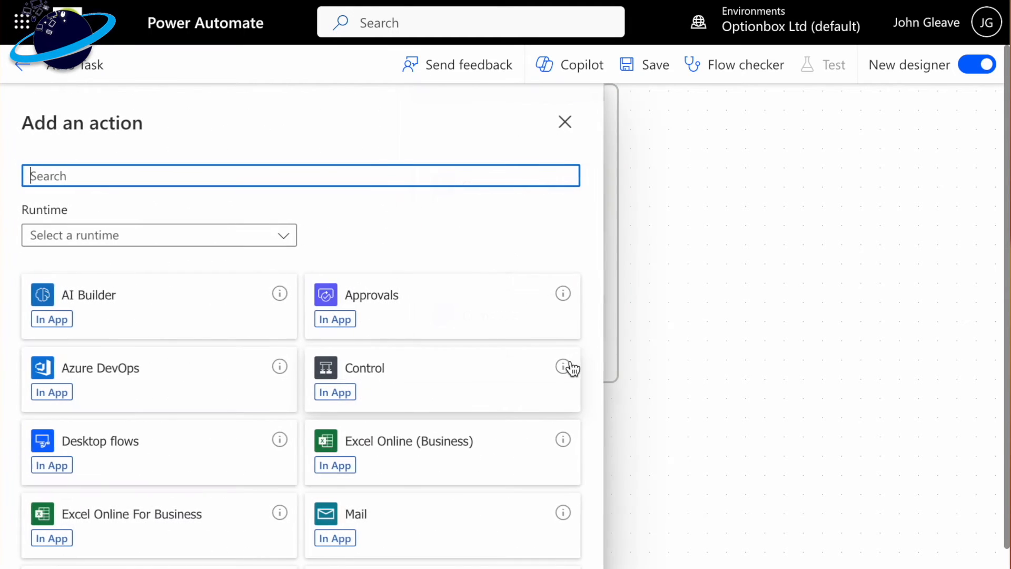
click(432, 380)
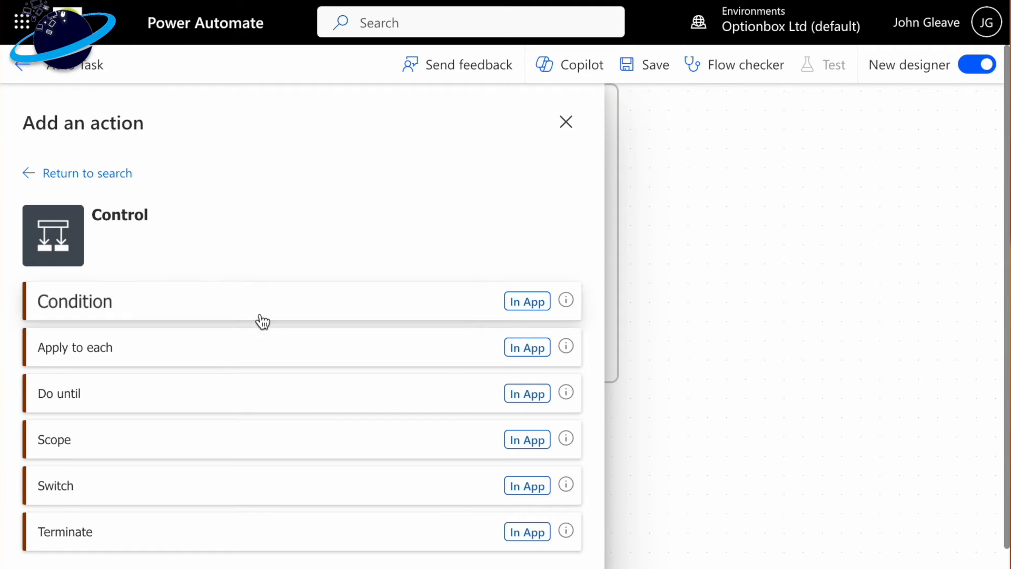
click(179, 307)
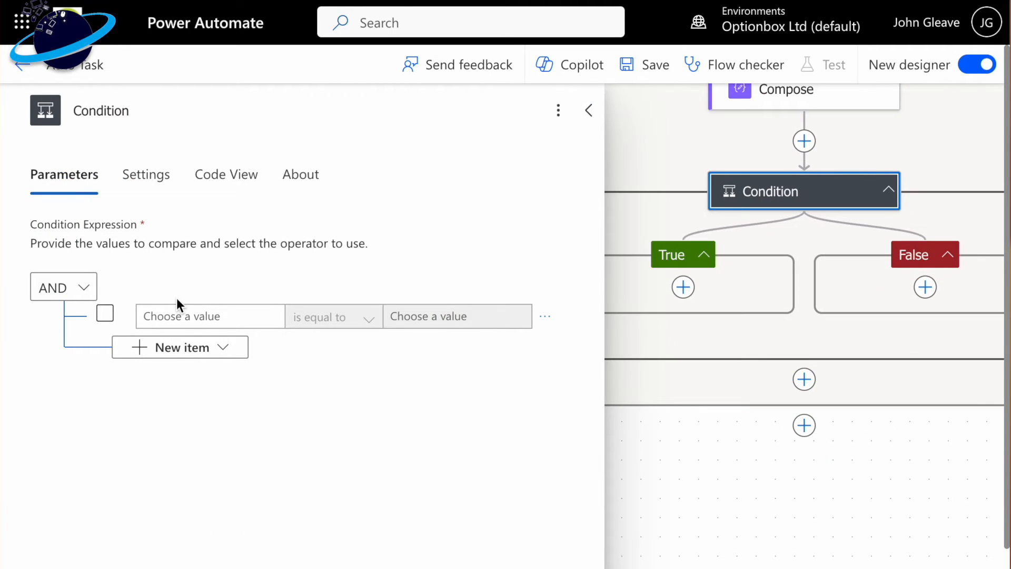
- Set the condition's first value to the expression body('Get_message_details')?['from']?['application']?['displayName']
click(209, 315)
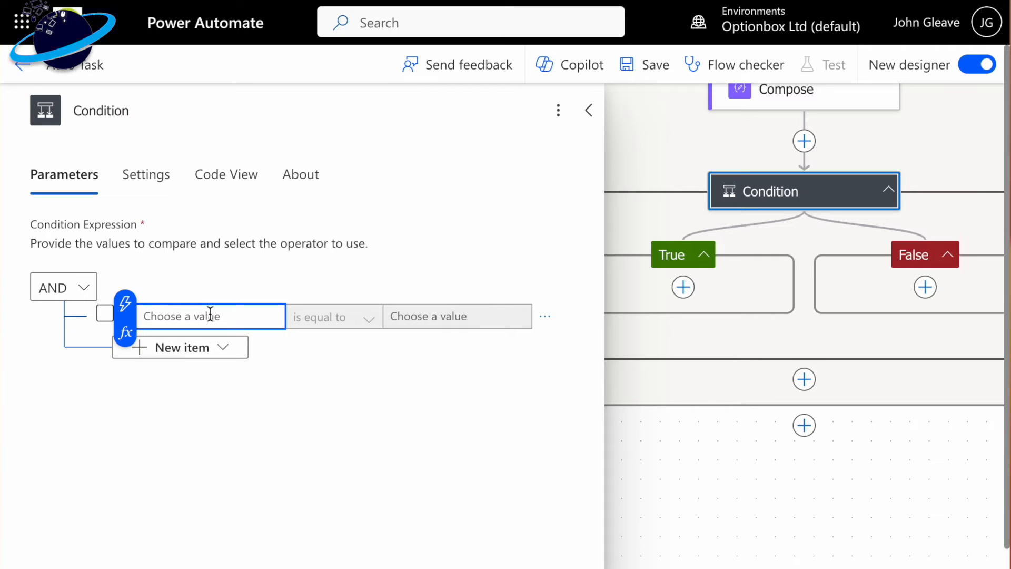
click(125, 336)
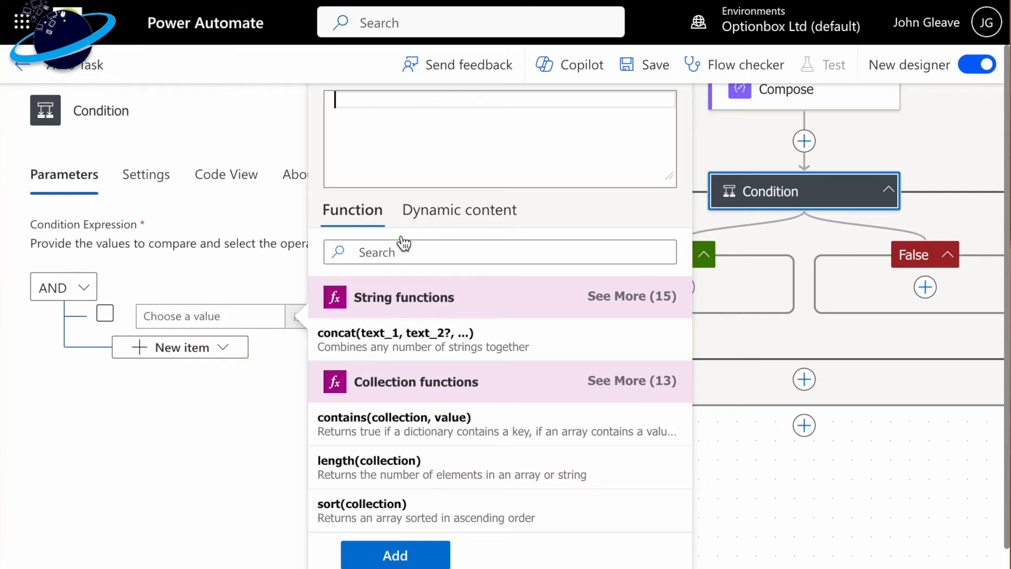
click(444, 223)
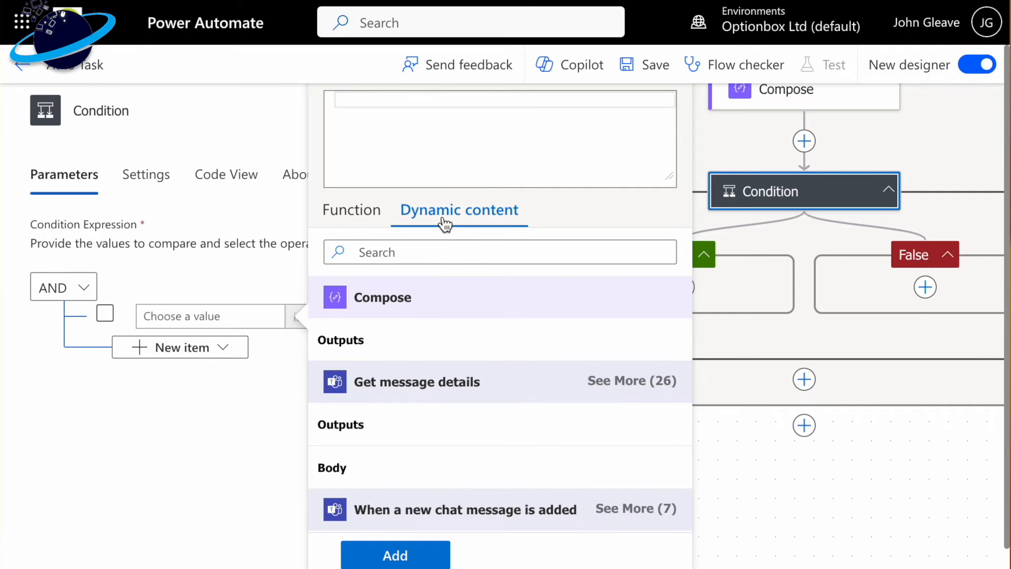
click(350, 468)
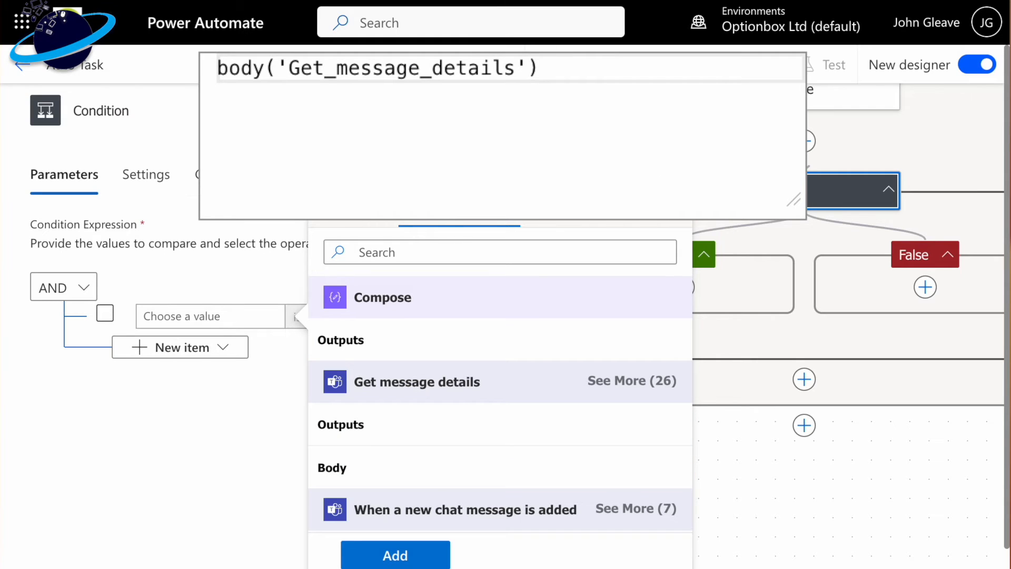
text(?['from)
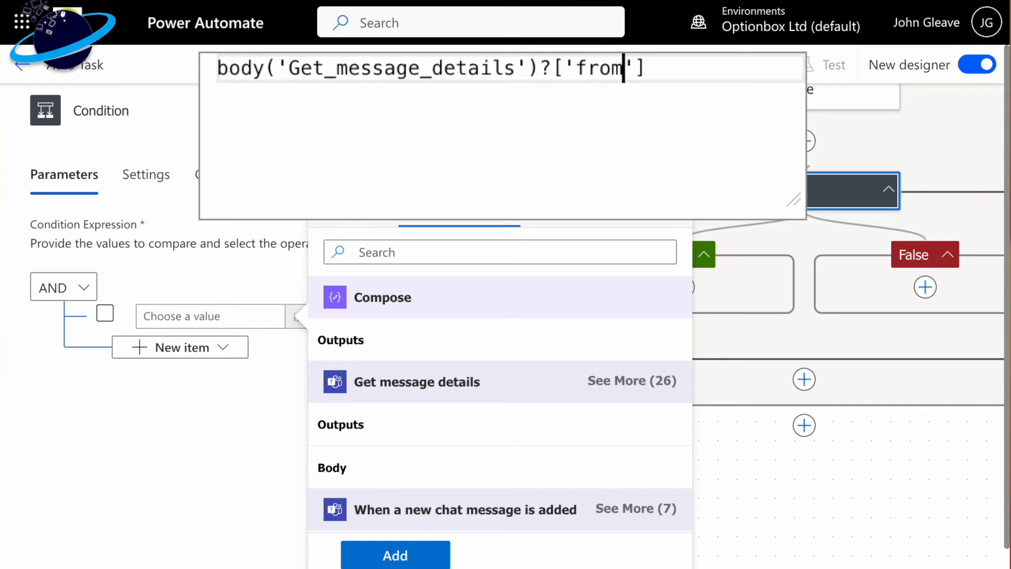
click(667, 67)
text(?[')
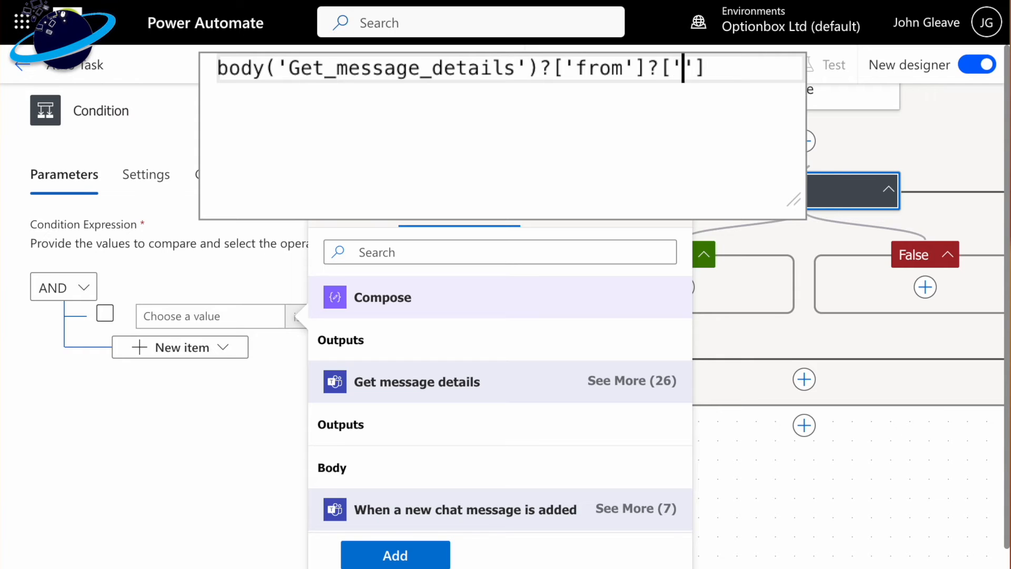
text(applicati)
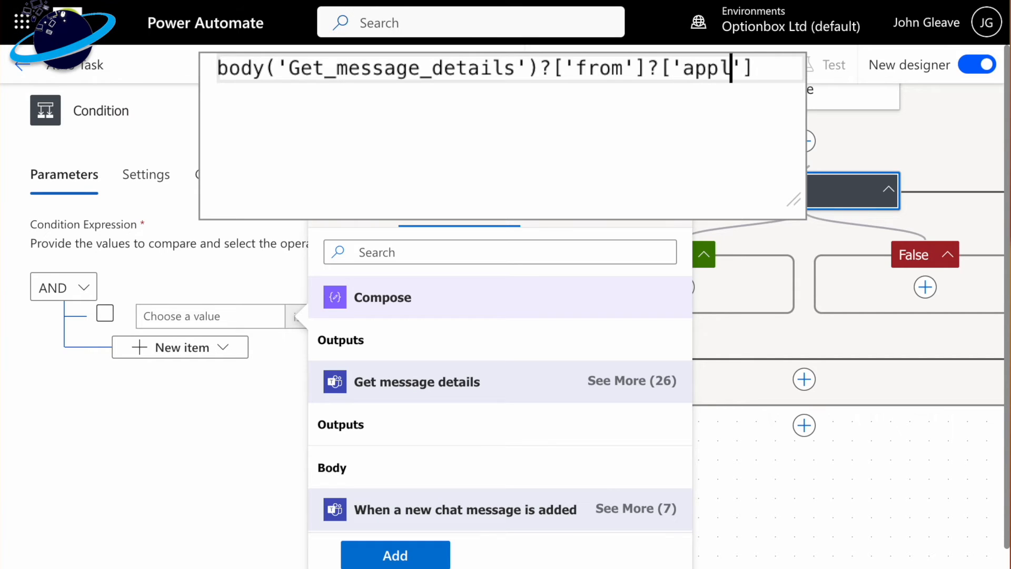
text(on)
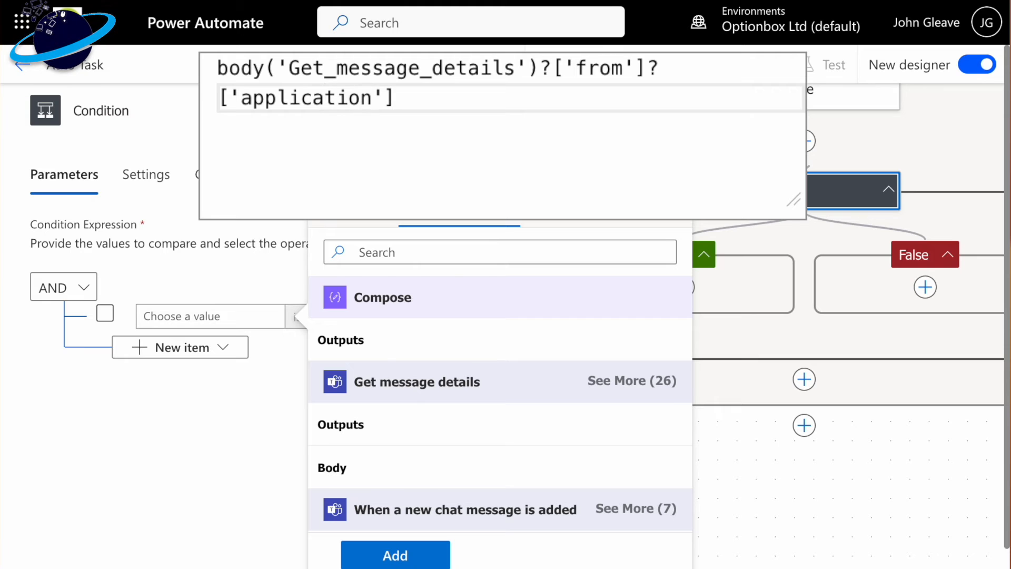
click(421, 114)
text(?)
text(['display)
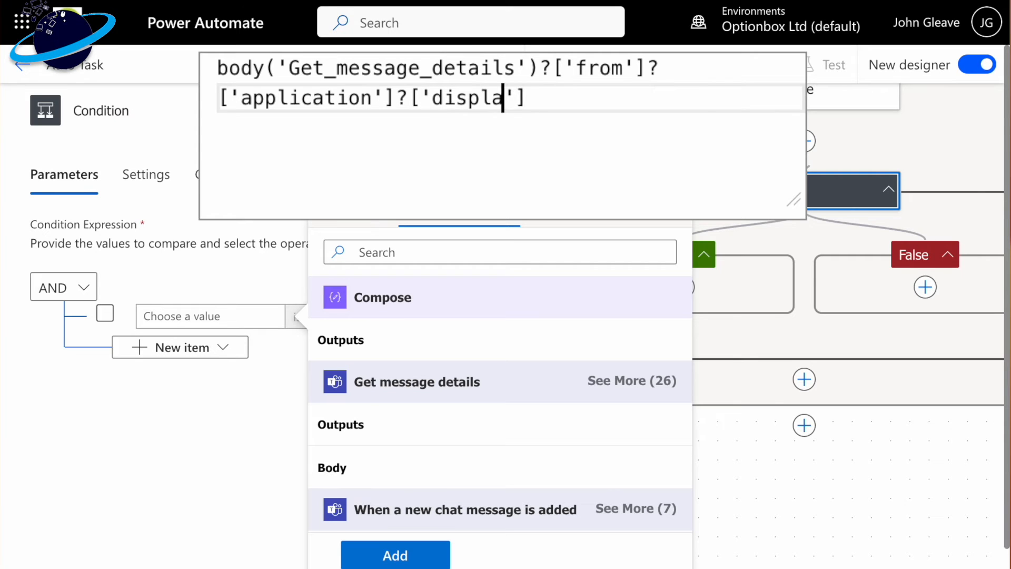
text(Name)
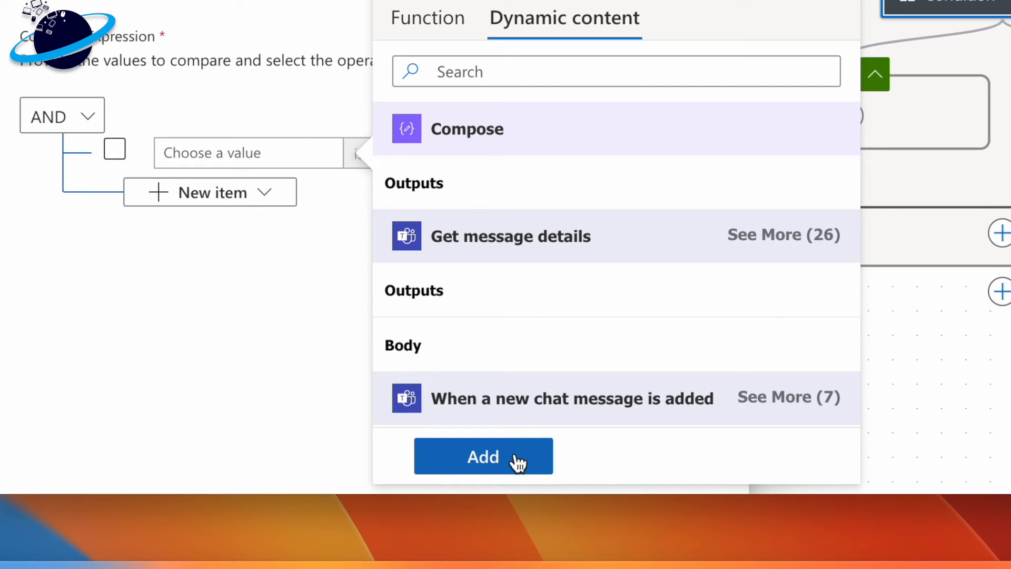
click(518, 463)
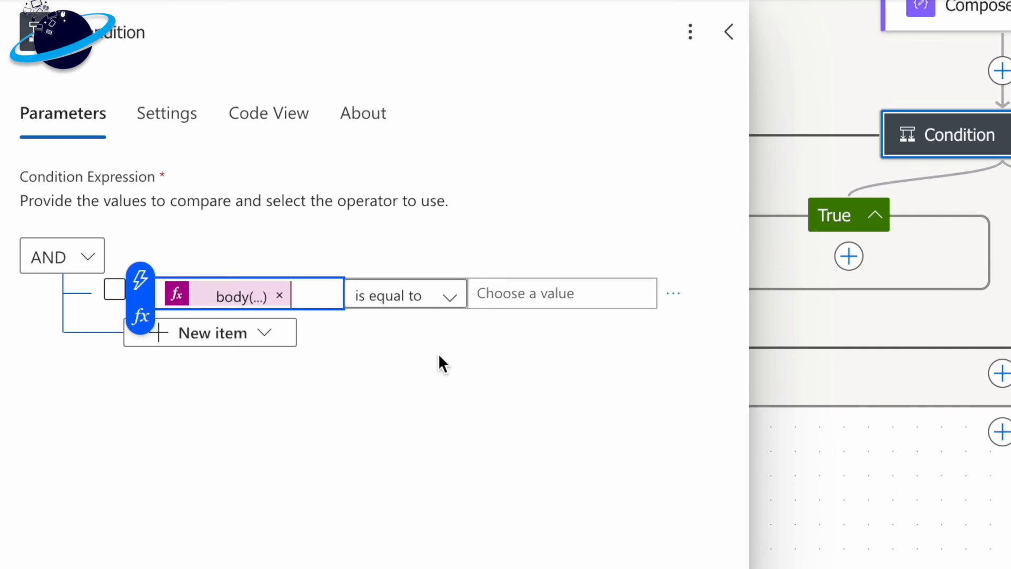
- Set the first condition row to "does not contain" and enter the Teams account owner's display name as the compared value
click(427, 298)
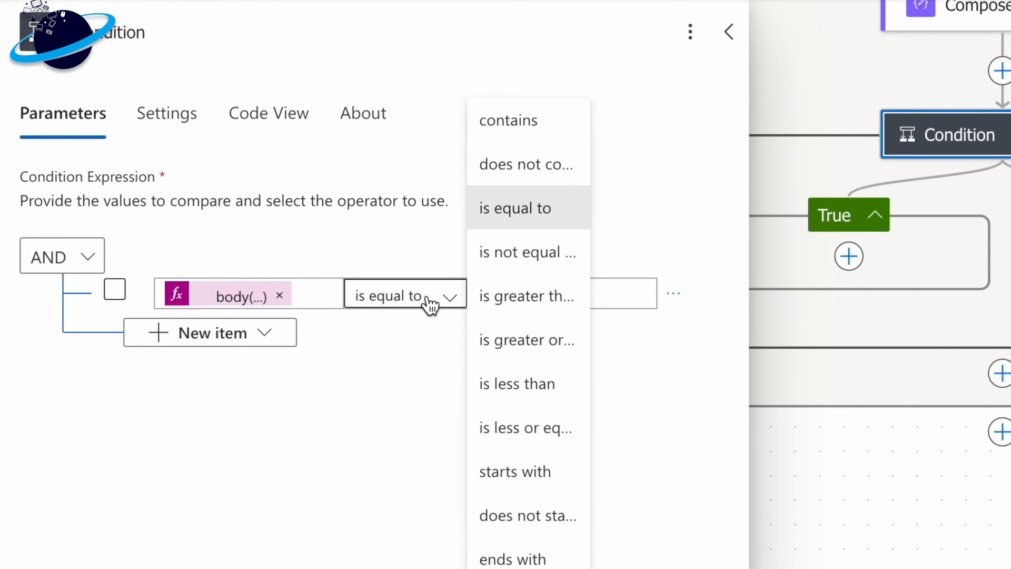
click(510, 165)
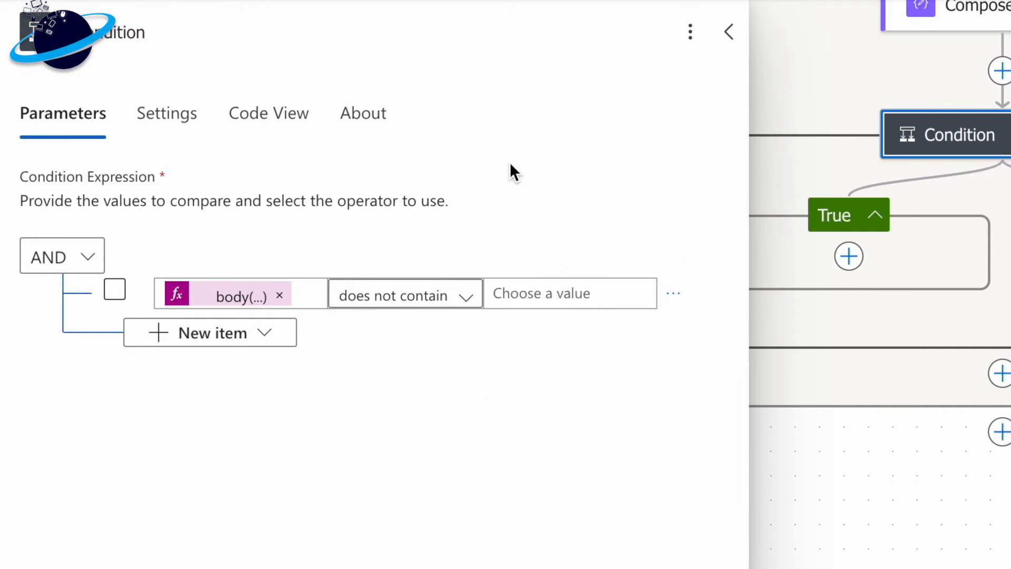
click(546, 291)
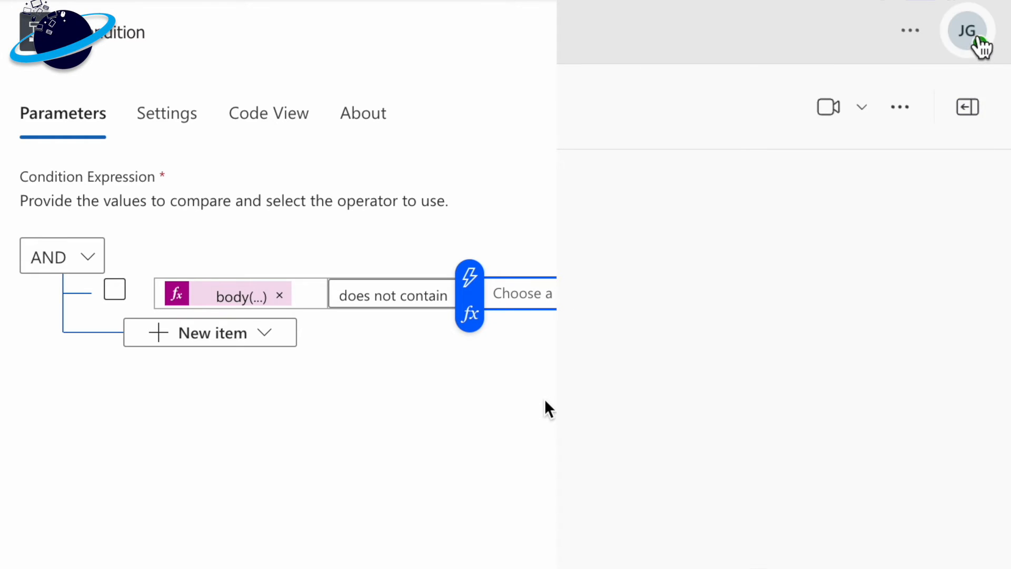
click(979, 46)
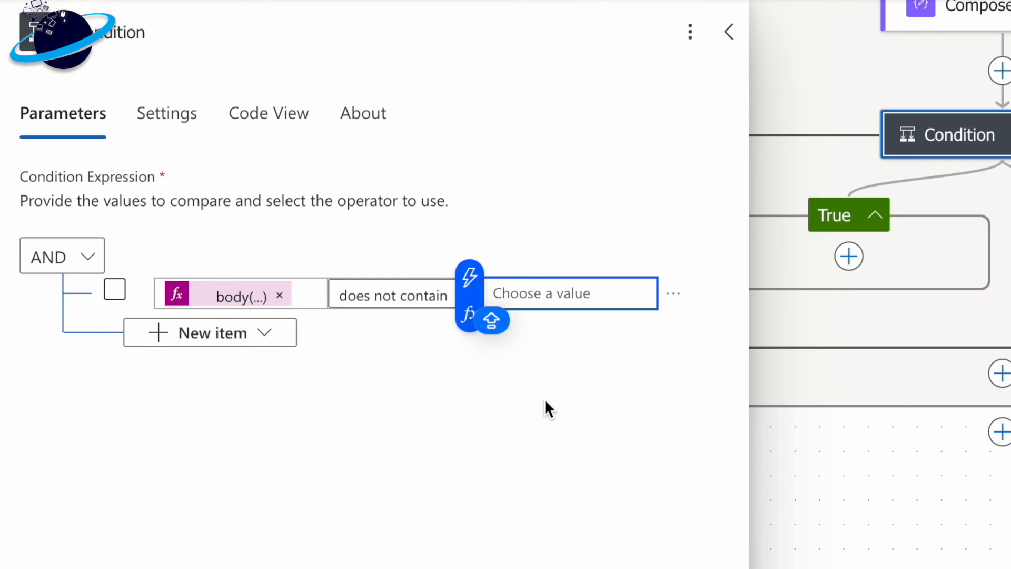
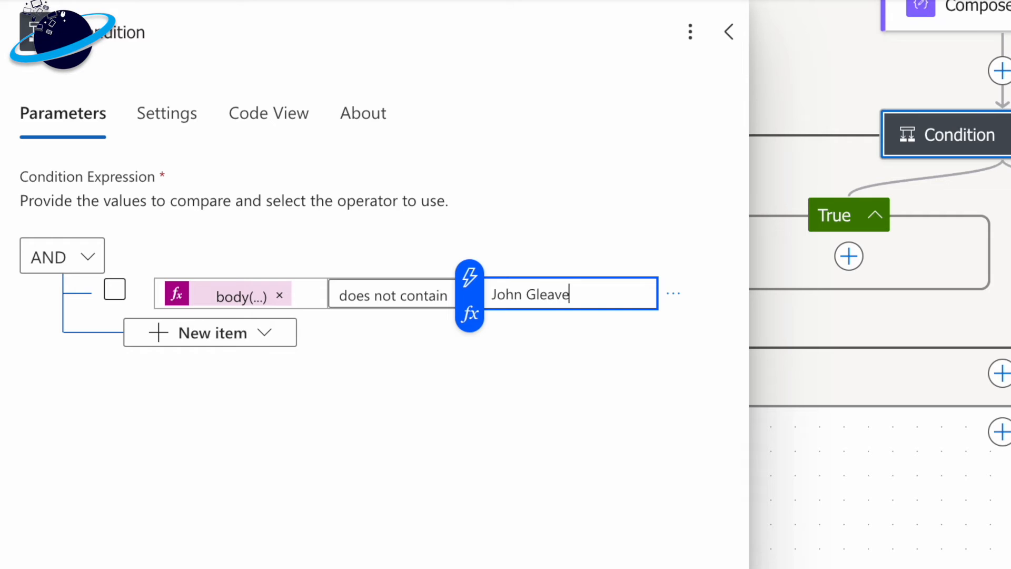
click(531, 446)
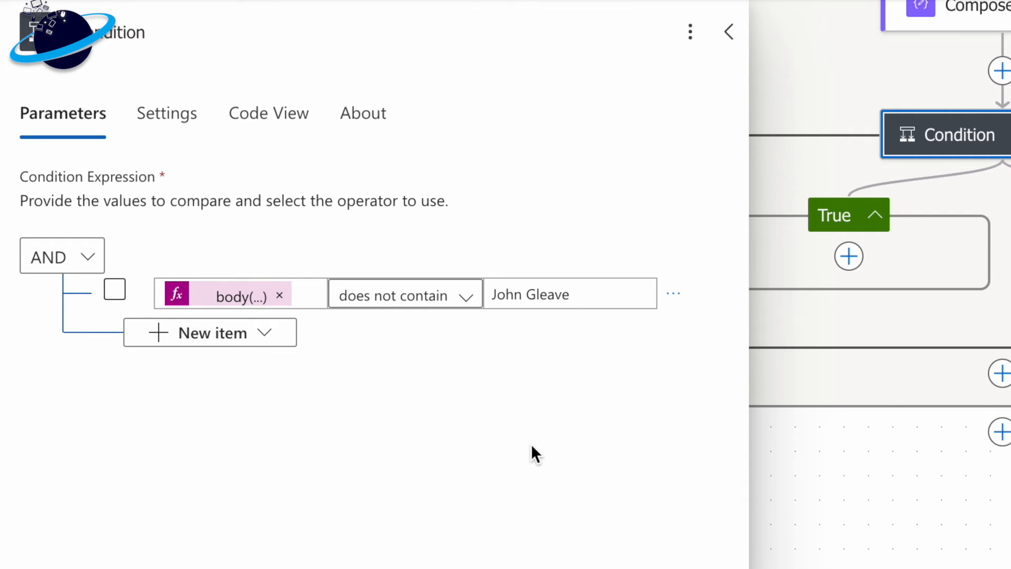
- Add a nested group below the first condition row and set its logical operator to OR
click(245, 339)
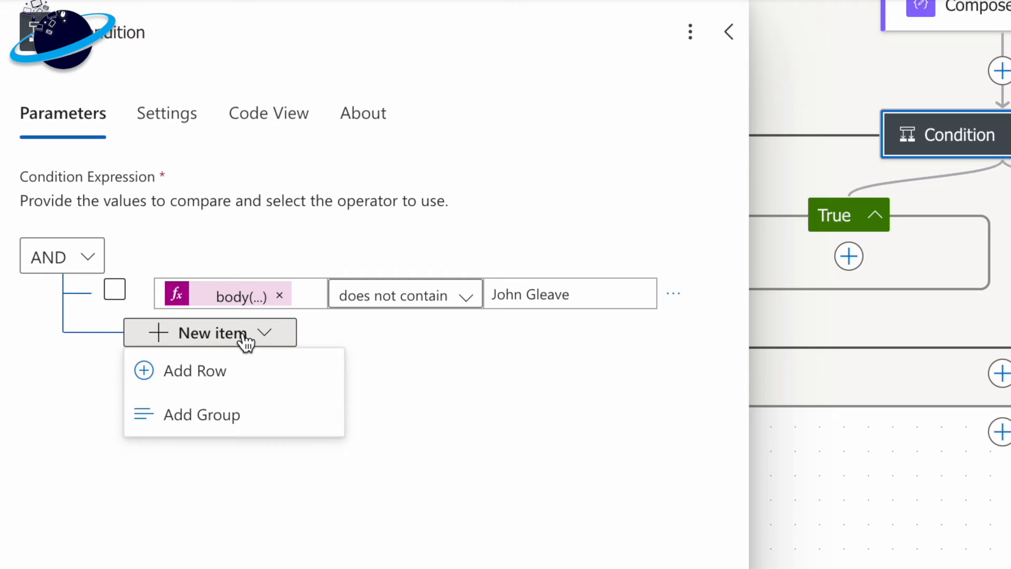
click(238, 421)
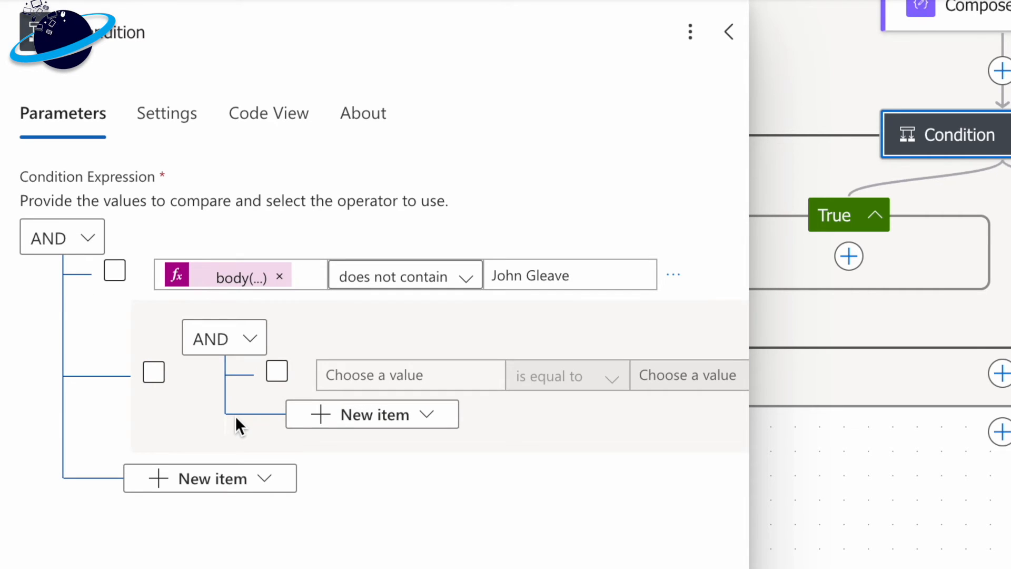
click(240, 345)
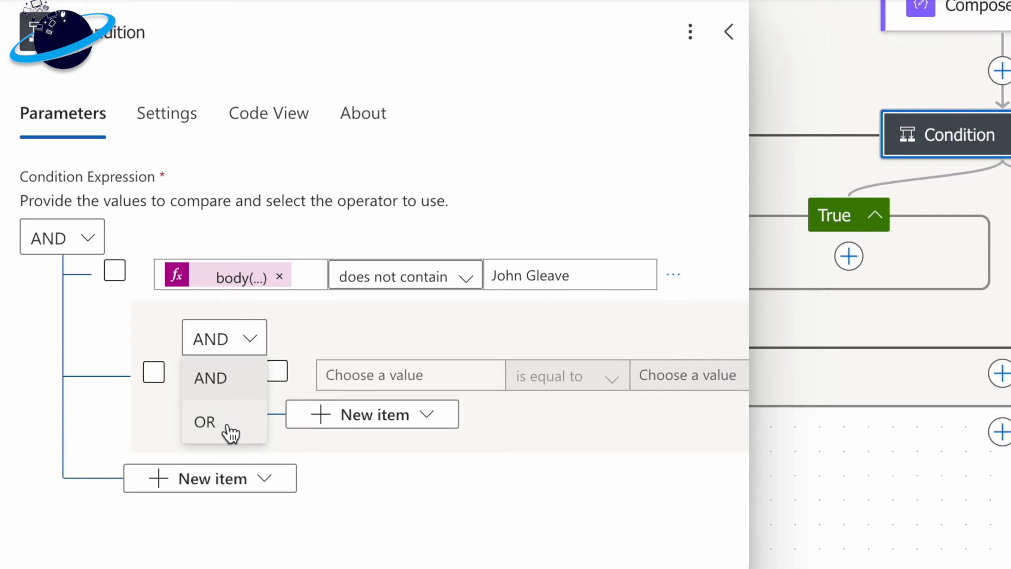
click(231, 431)
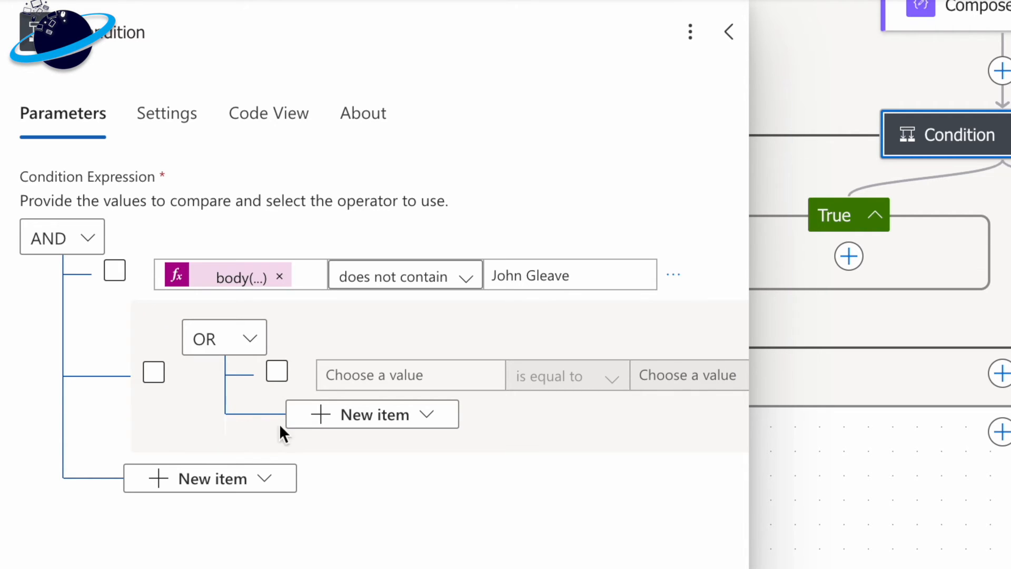
- Fill the OR group's first row so that the Compose Outputs contains "please"
click(425, 369)
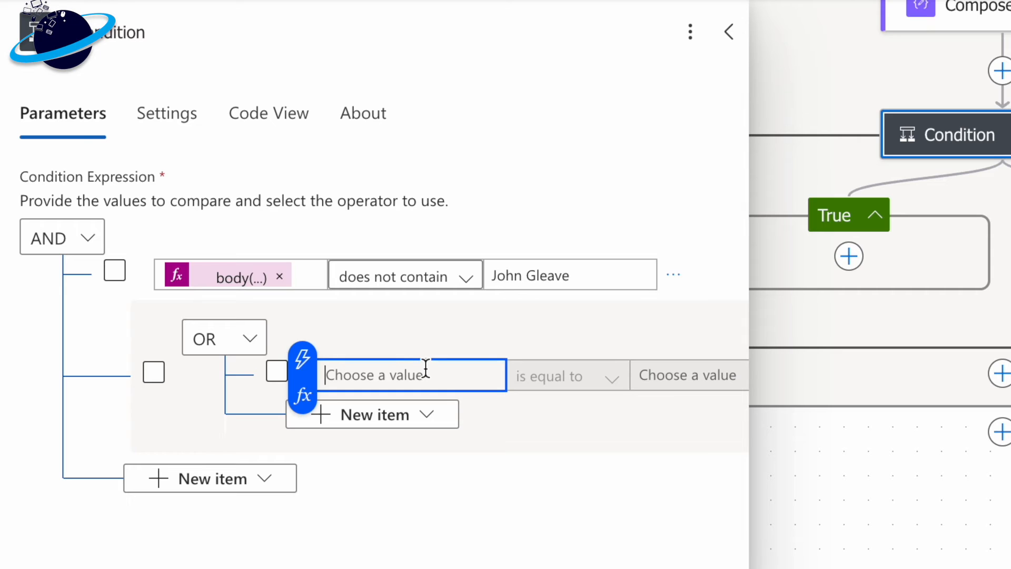
click(303, 360)
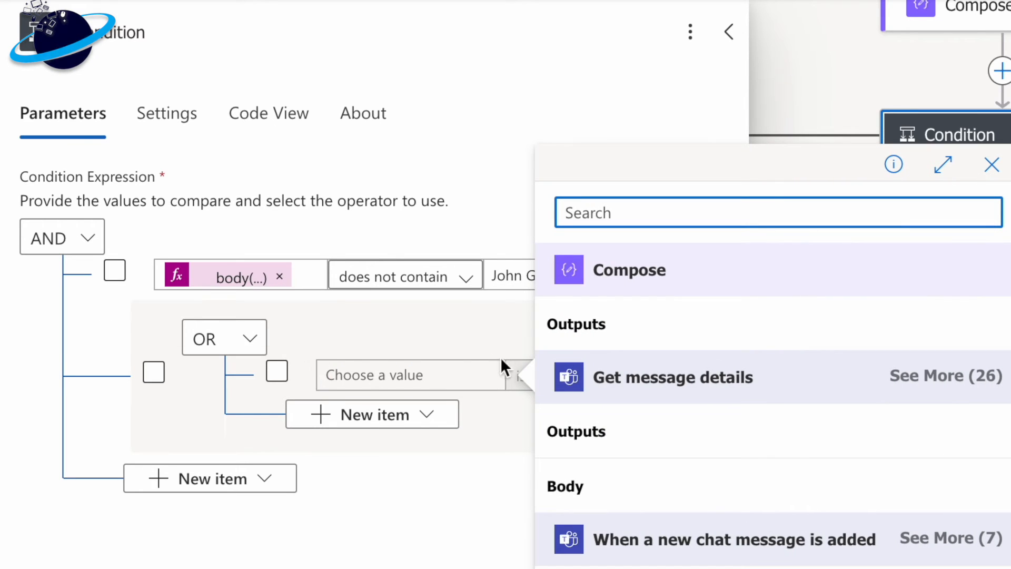
click(579, 329)
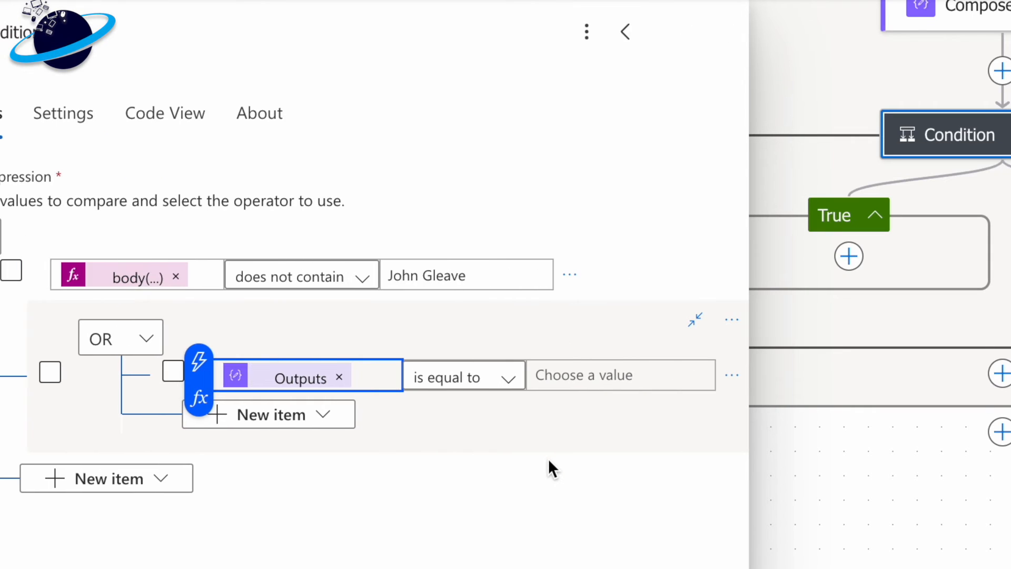
click(481, 387)
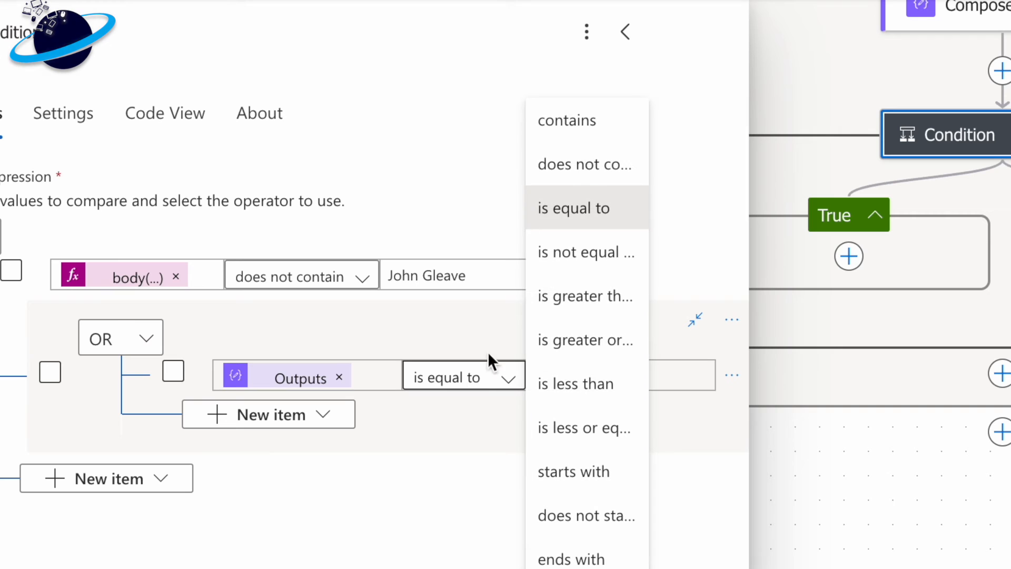
click(590, 131)
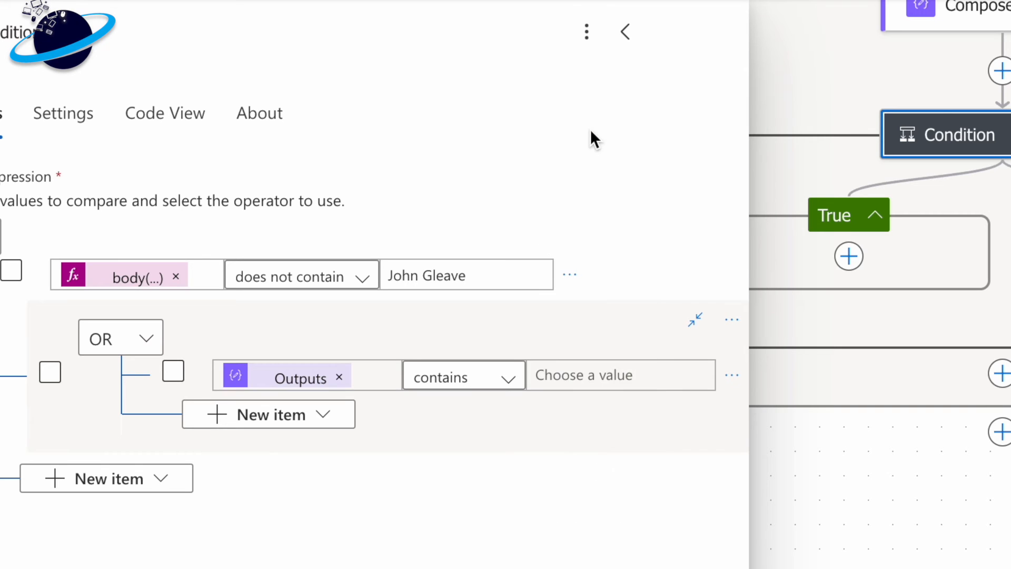
click(601, 371)
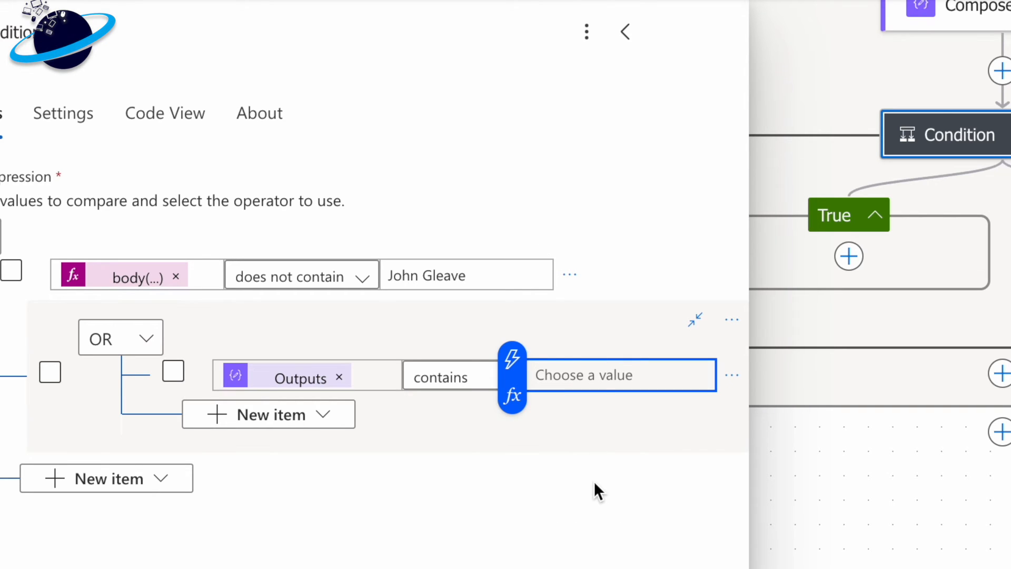
text(please)
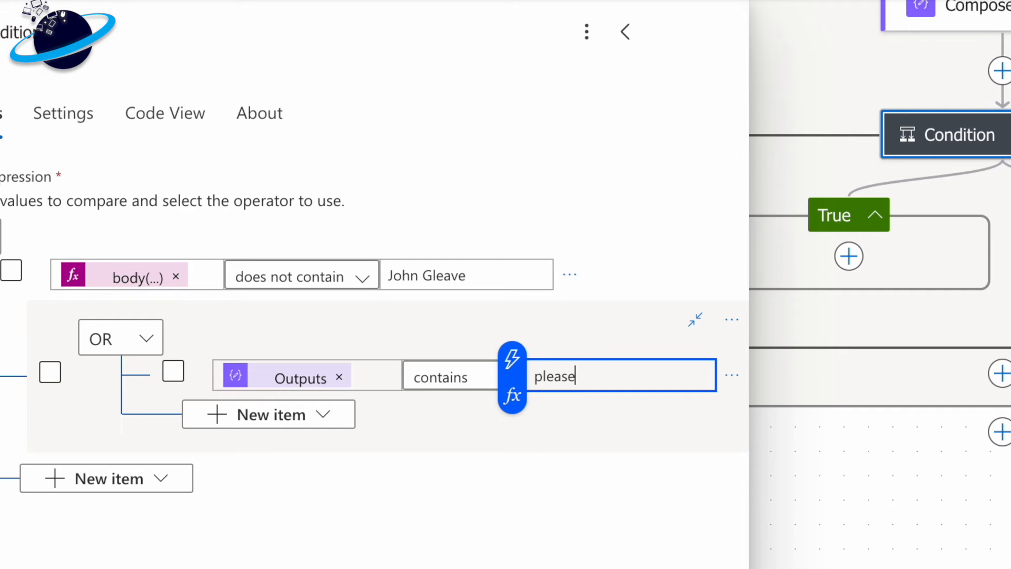
- Add a second row to the OR group requiring that the Compose Outputs contains "Please"
click(312, 428)
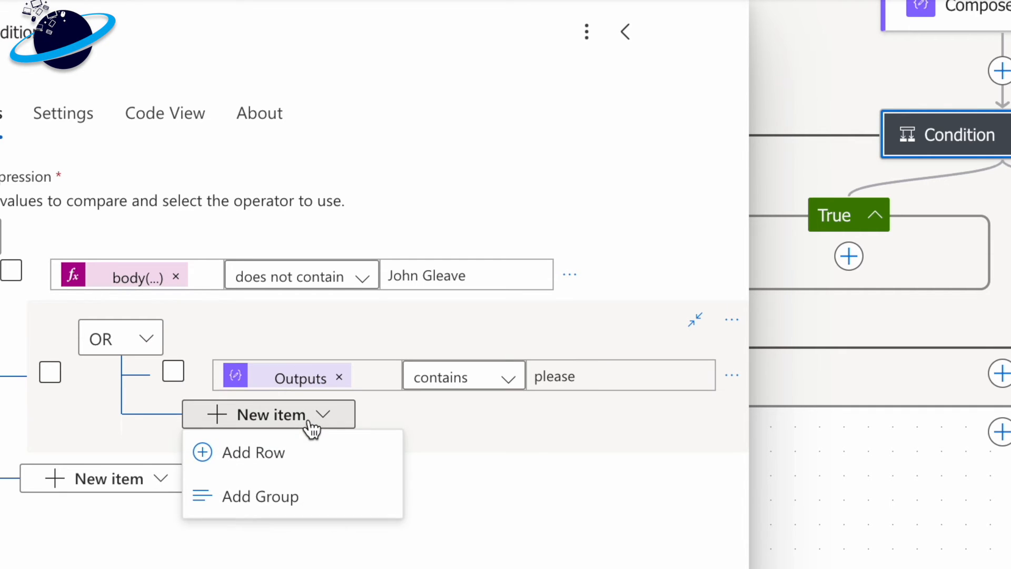
click(294, 463)
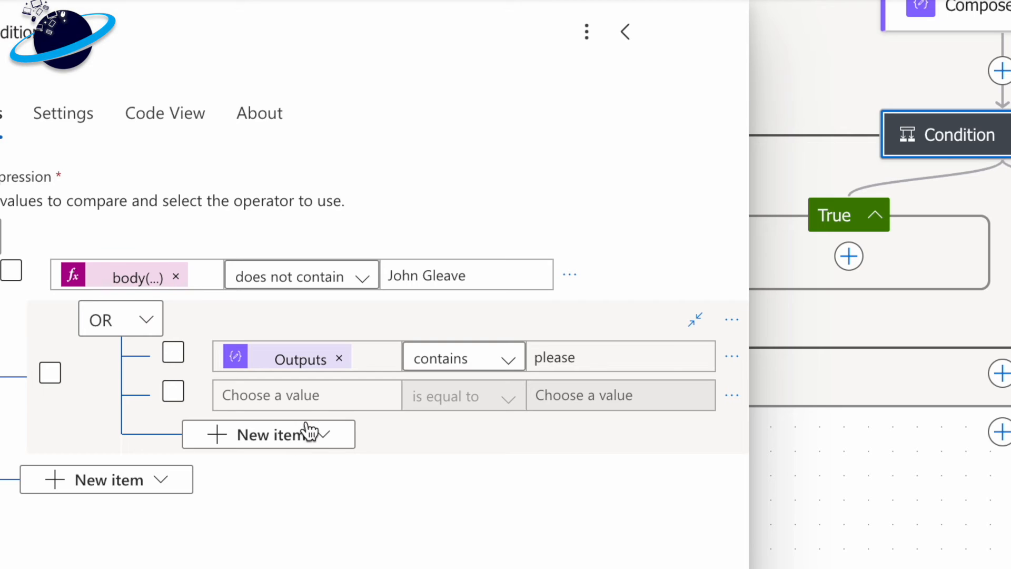
click(314, 389)
click(199, 379)
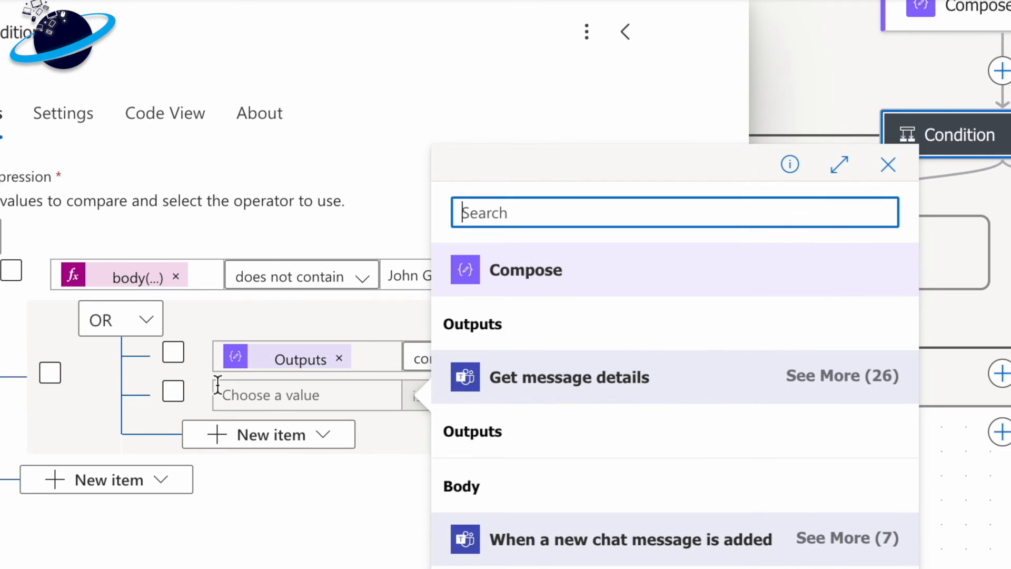
click(490, 326)
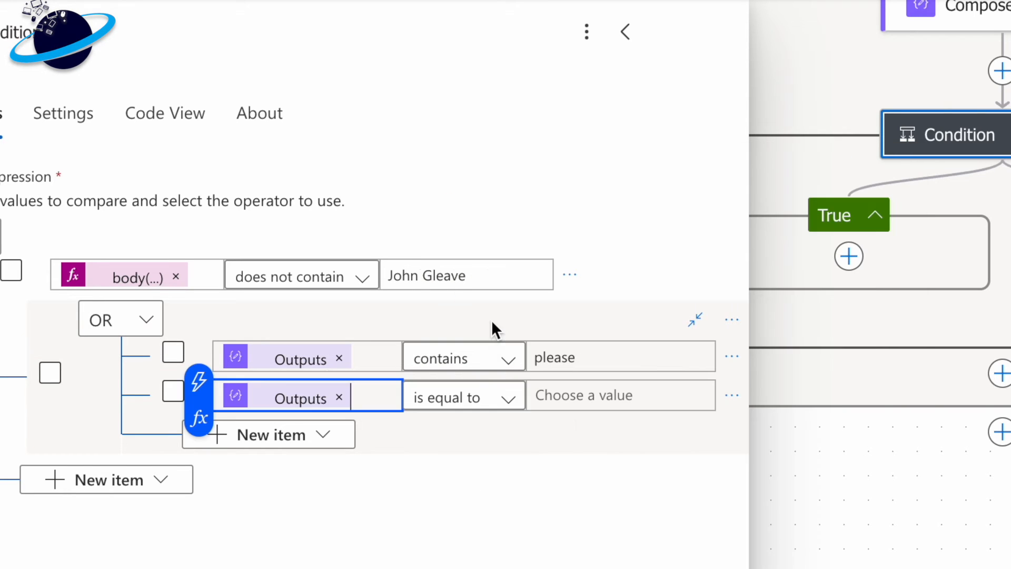
click(473, 396)
click(561, 132)
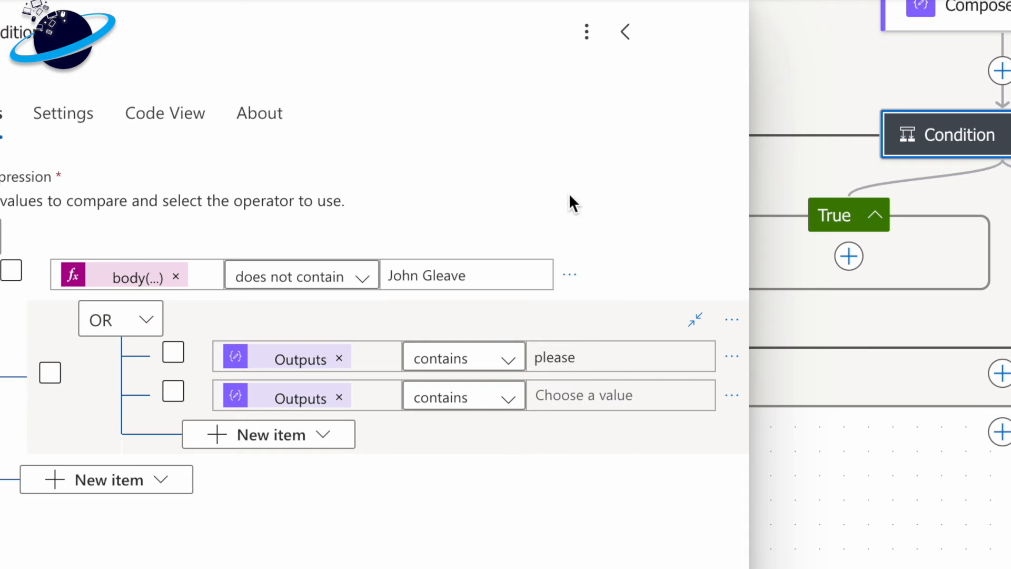
click(578, 389)
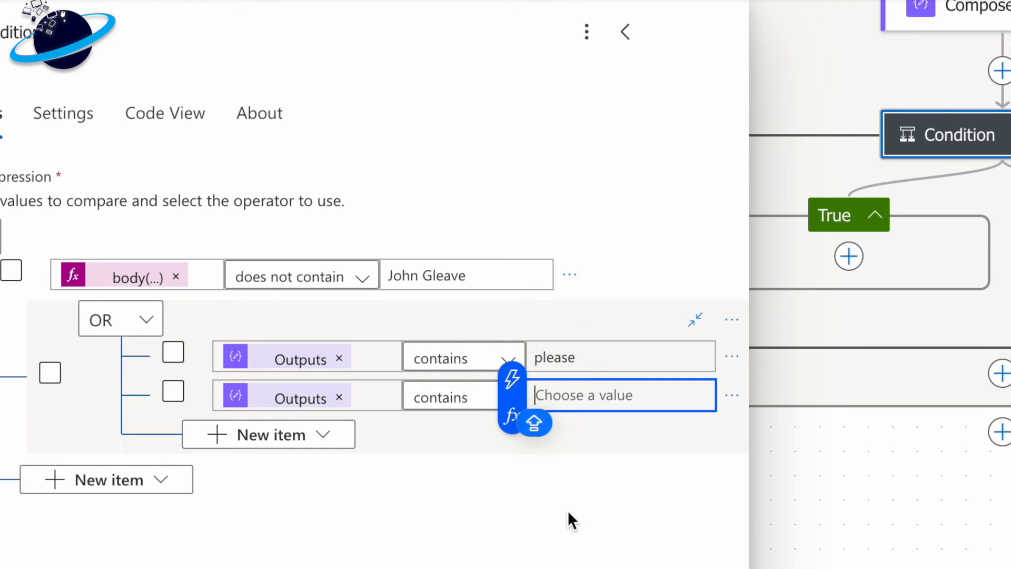
text(Please)
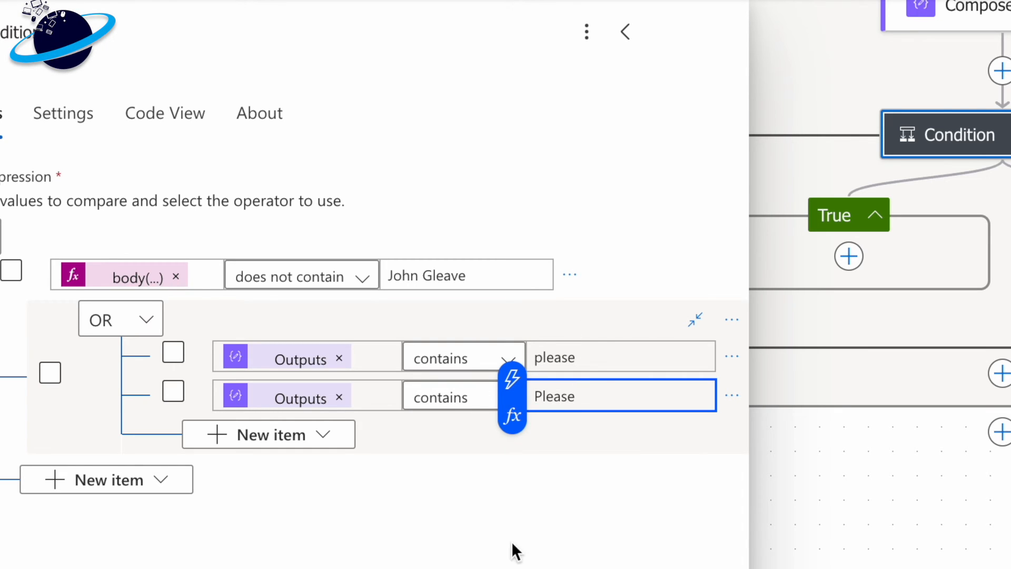
- Add Planner's Create a task action inside the condition's True branch
click(477, 513)
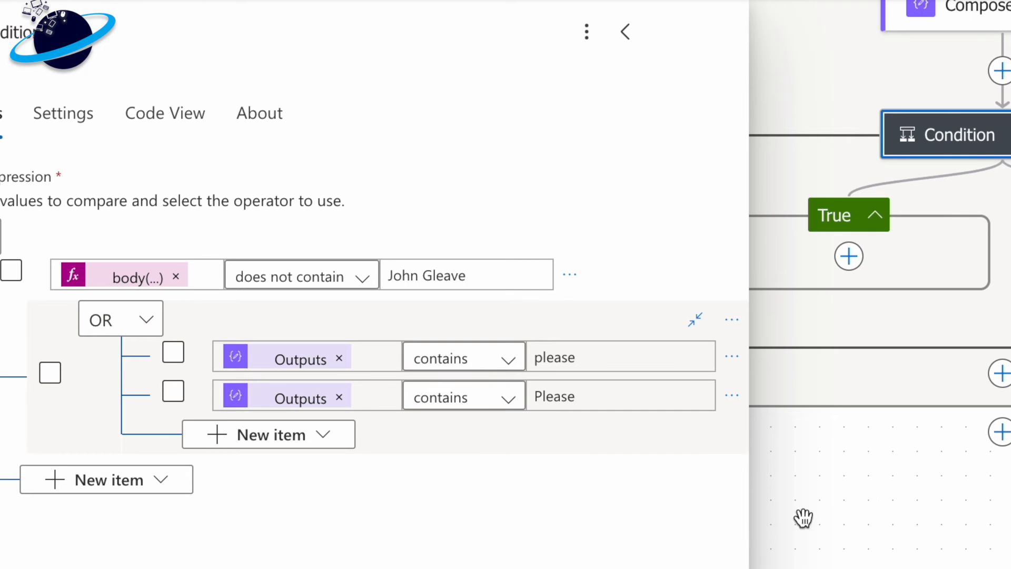
click(864, 505)
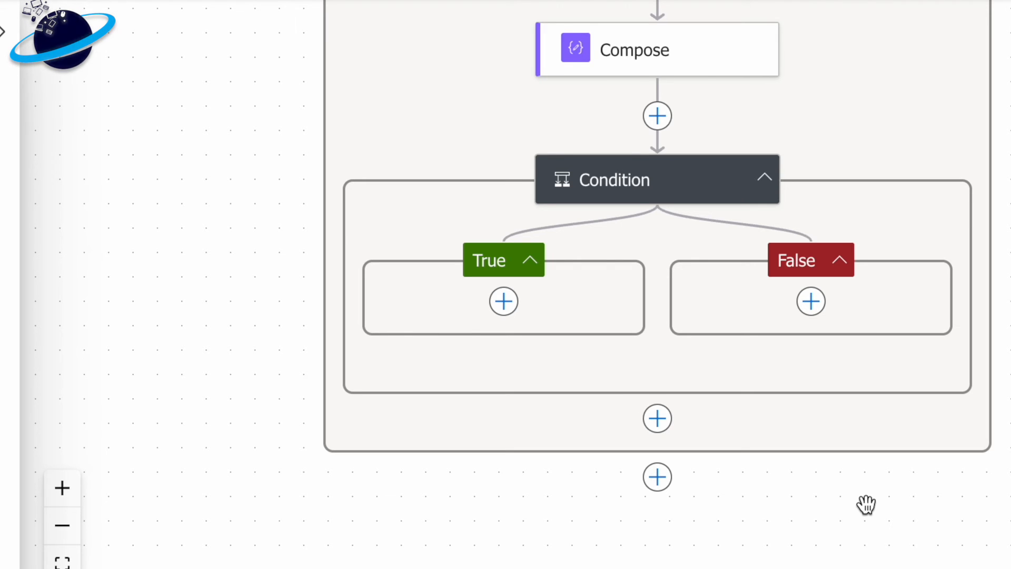
click(505, 302)
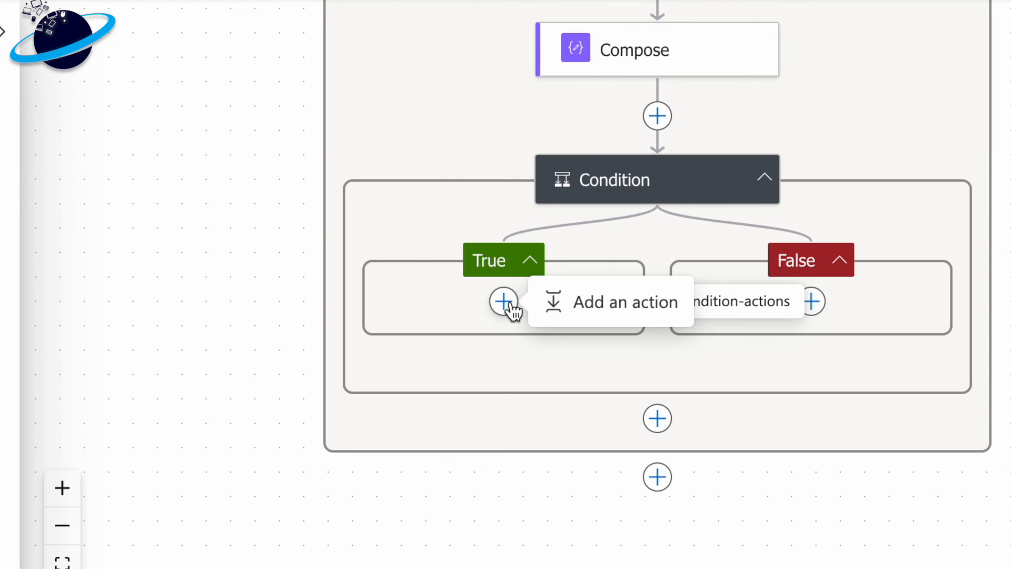
click(603, 315)
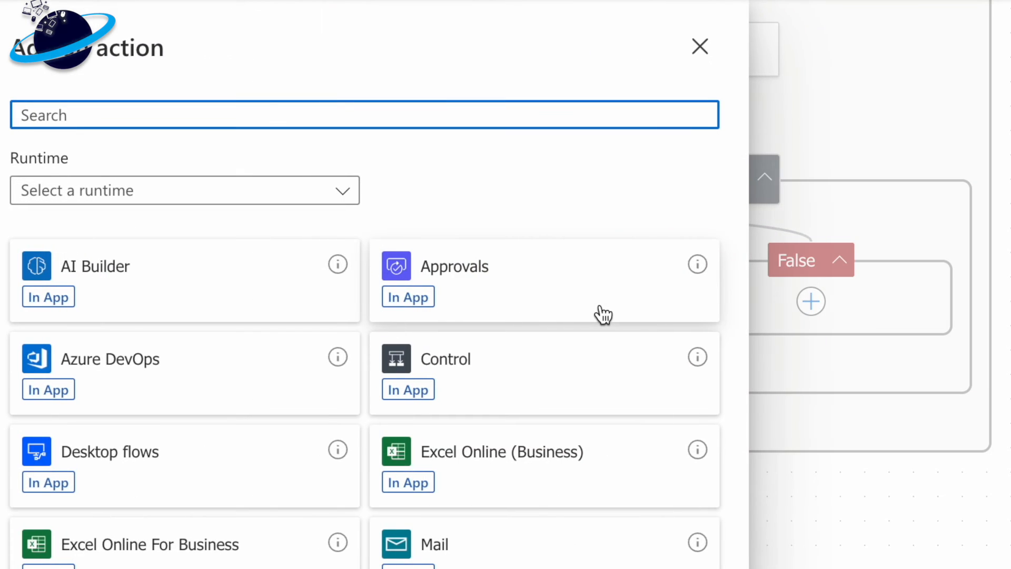
text(p)
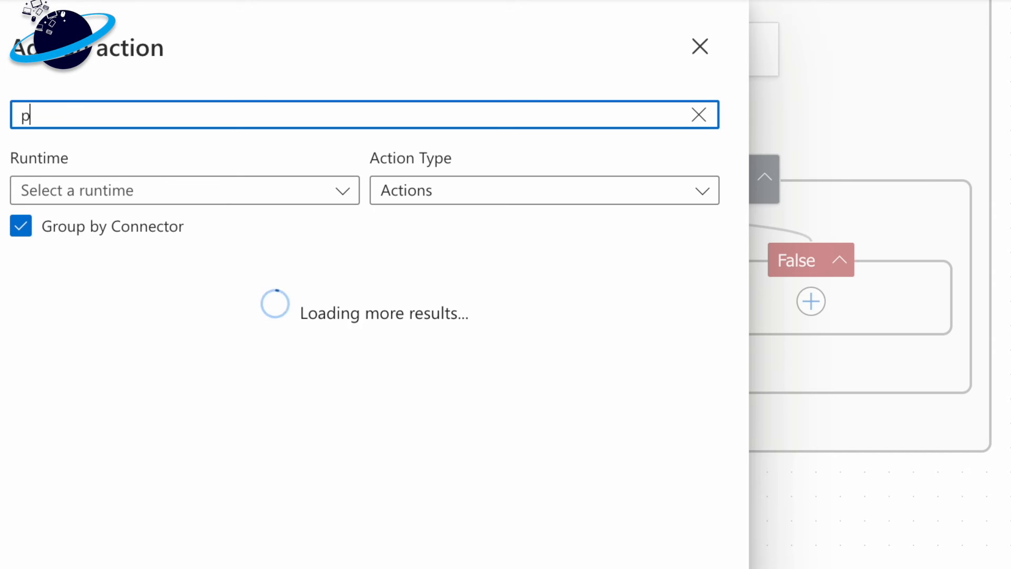
text(lanner)
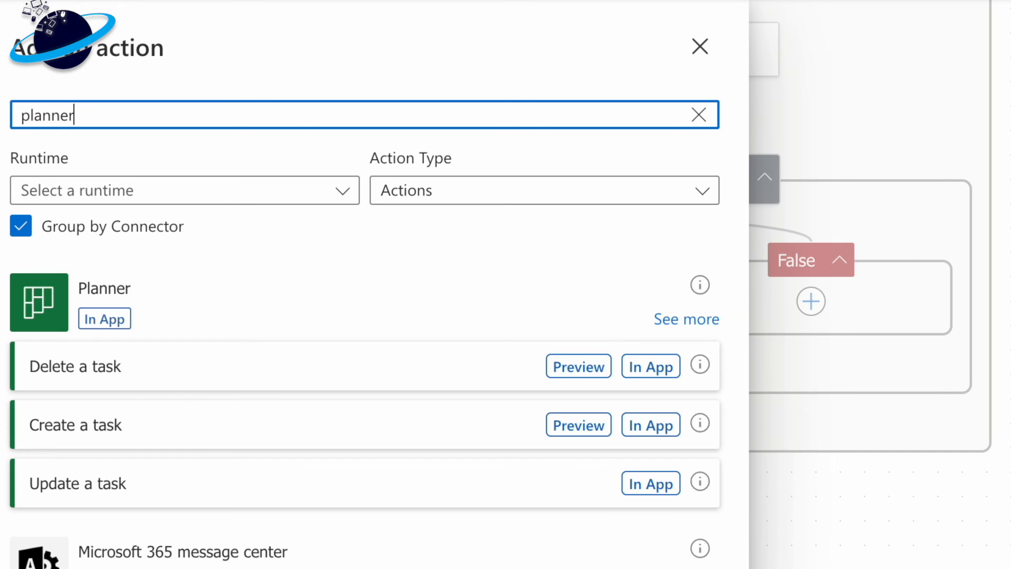
click(287, 423)
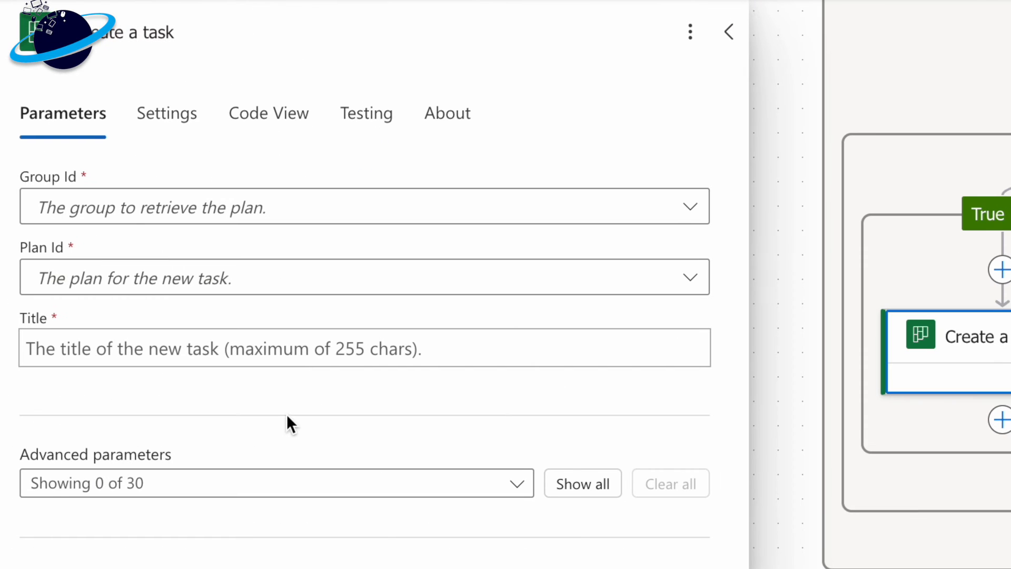
- Choose the account owner's personal Tasks group as the new task's Group Id and the plan of the same name as Plan Id
click(357, 216)
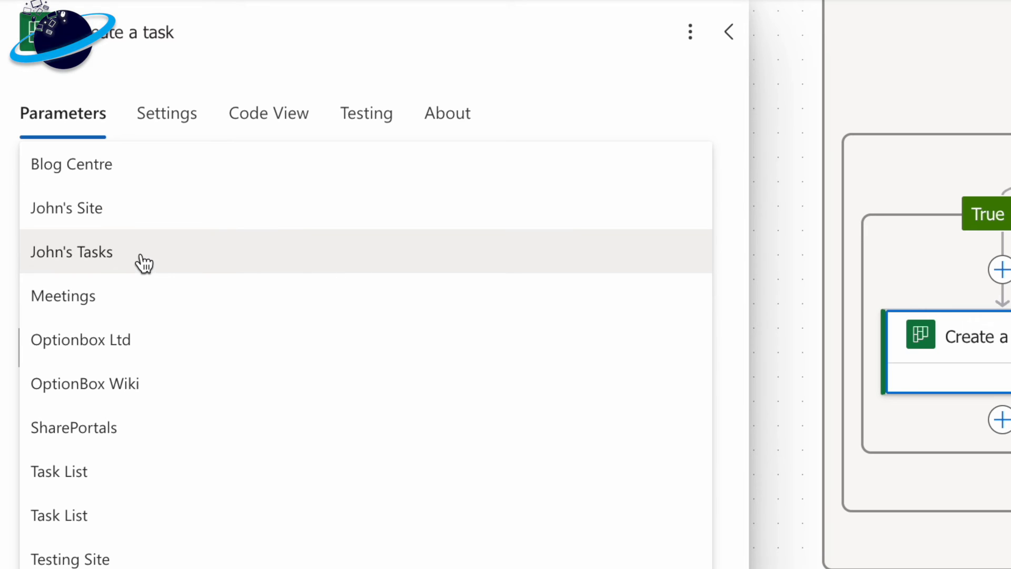
click(141, 254)
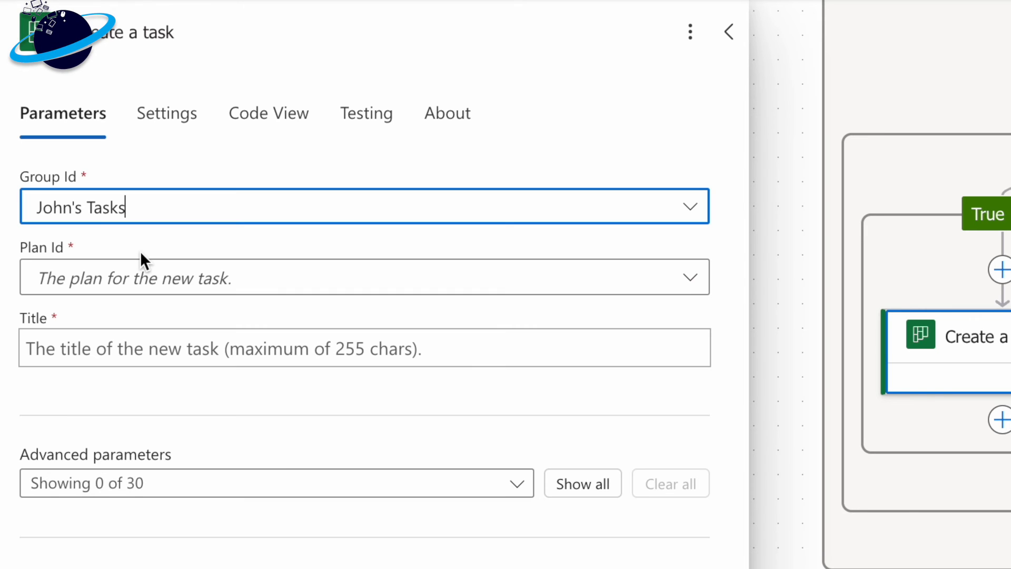
click(187, 285)
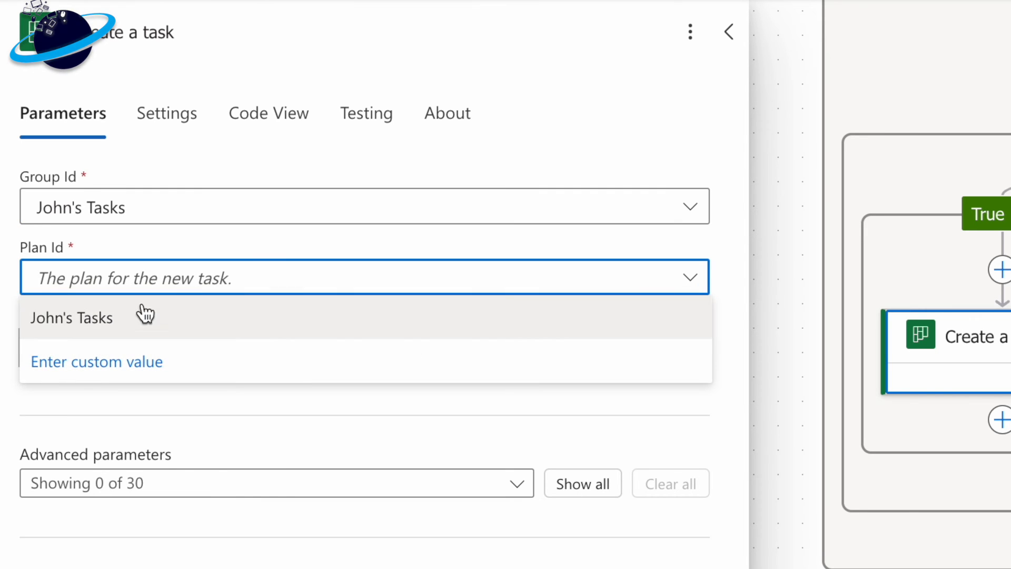
click(127, 327)
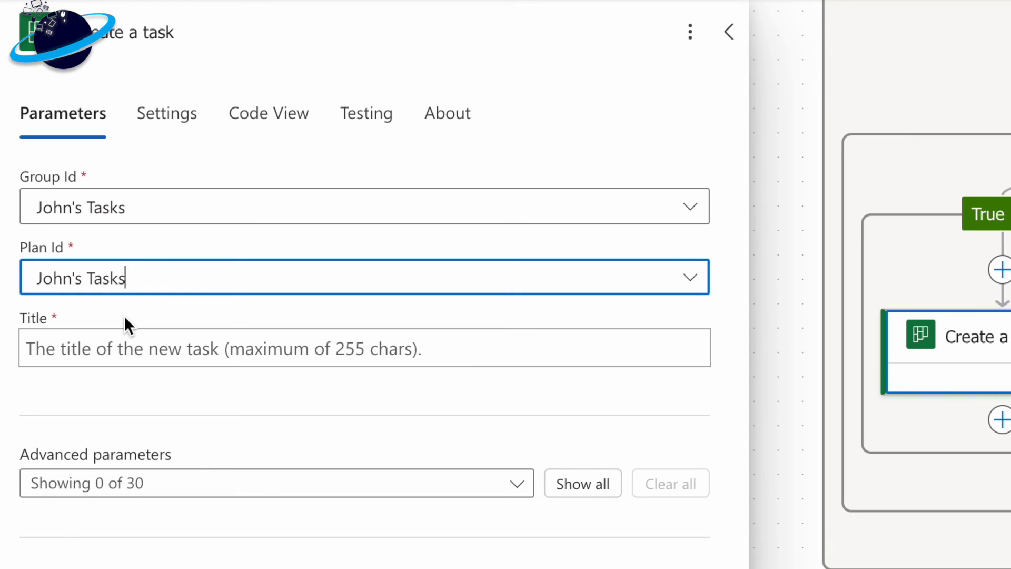
- Insert the Compose Outputs as dynamic content for the new task's title
click(149, 350)
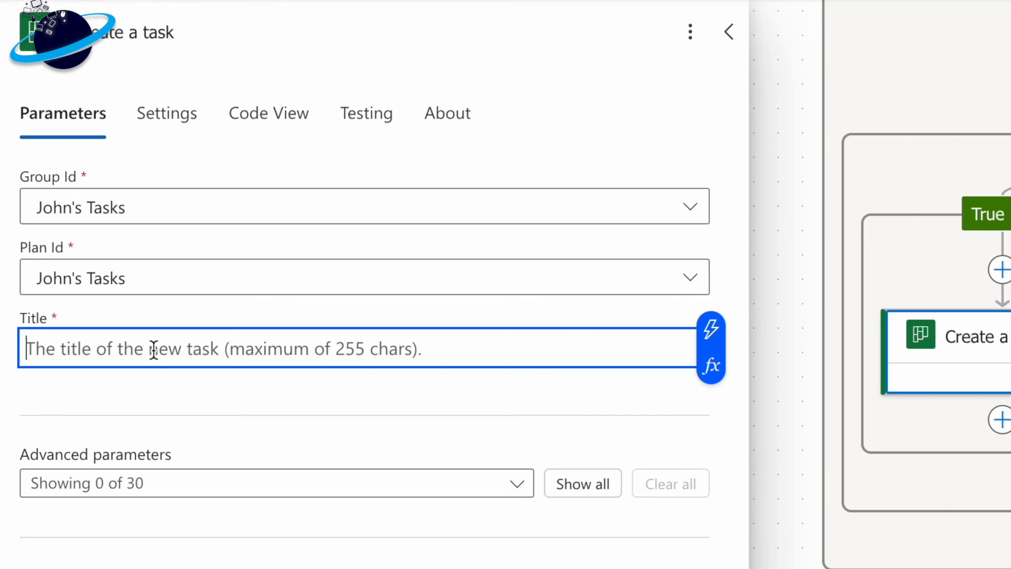
click(710, 330)
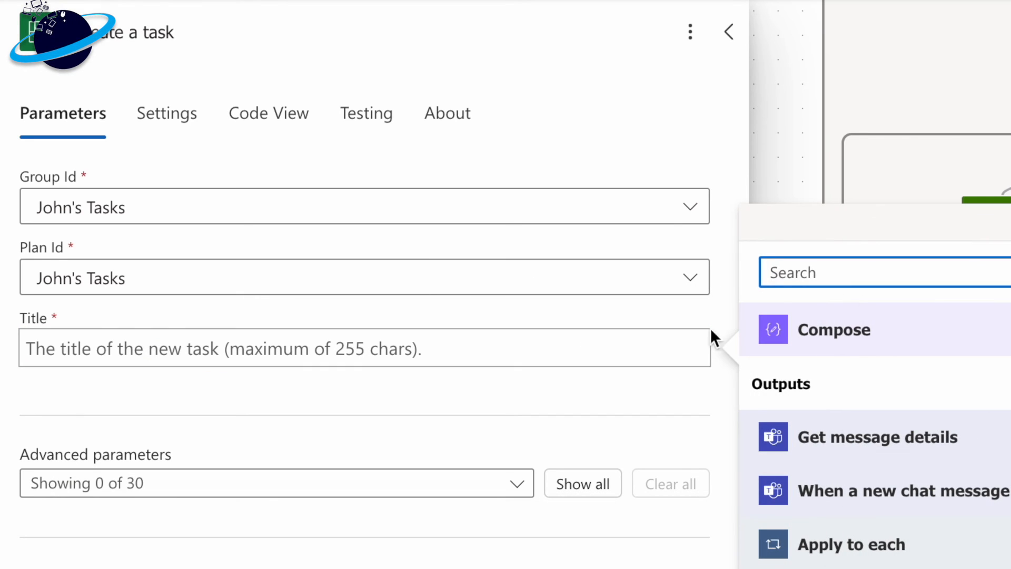
click(835, 391)
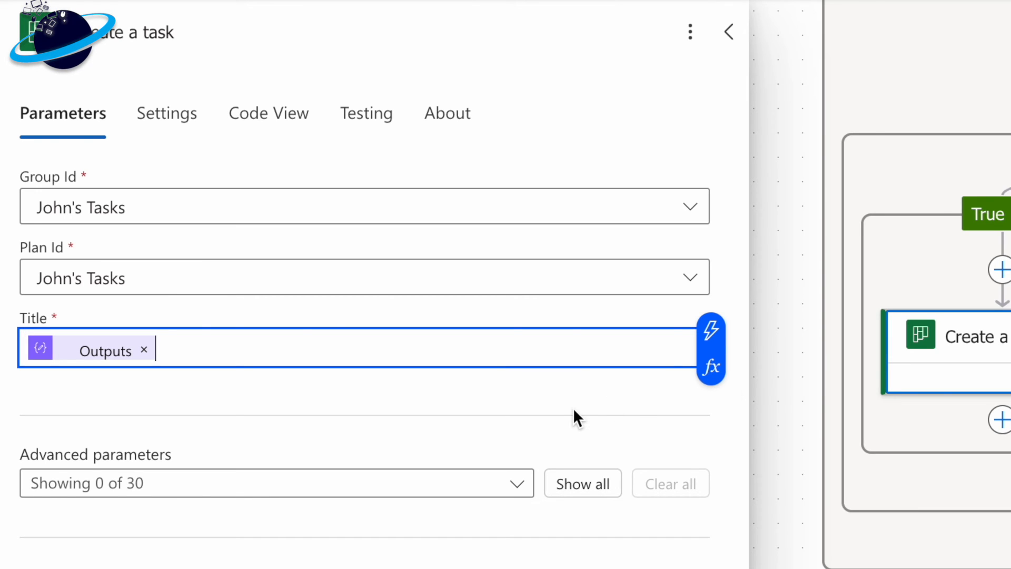
- Add the advanced parameter Assigned User Ids to the Create a task action
scroll(535, 424, down, 1)
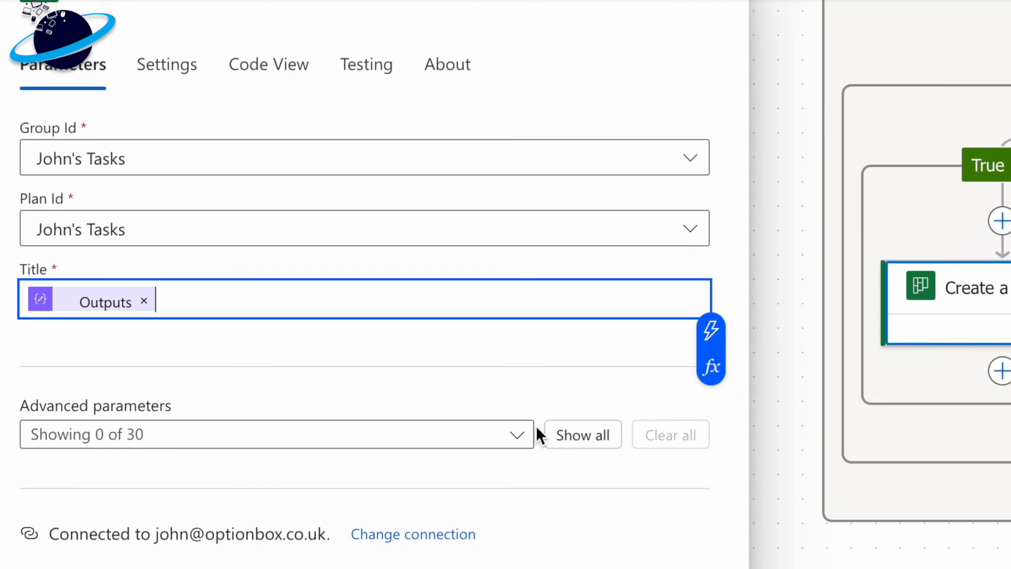
click(441, 449)
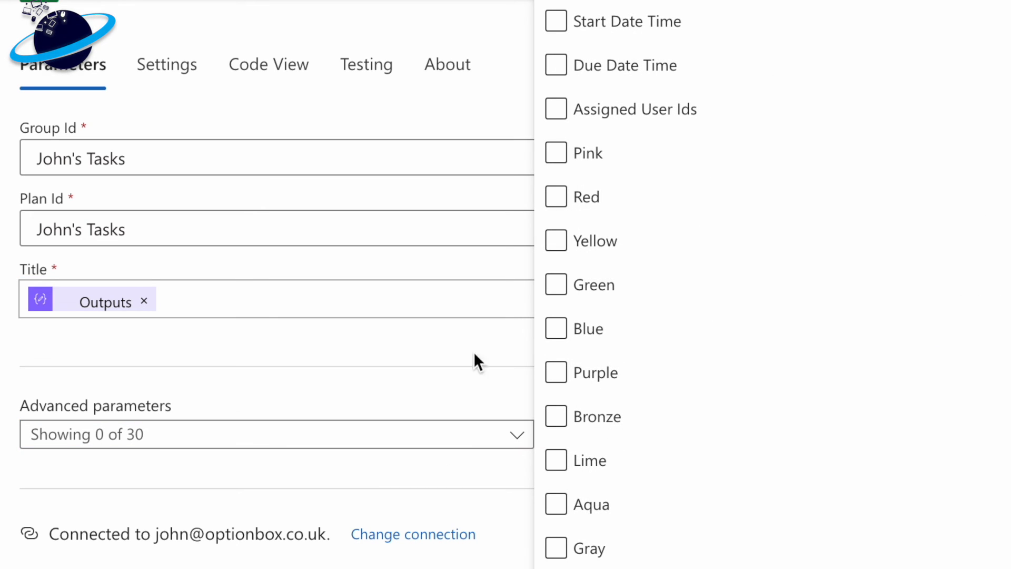
click(560, 110)
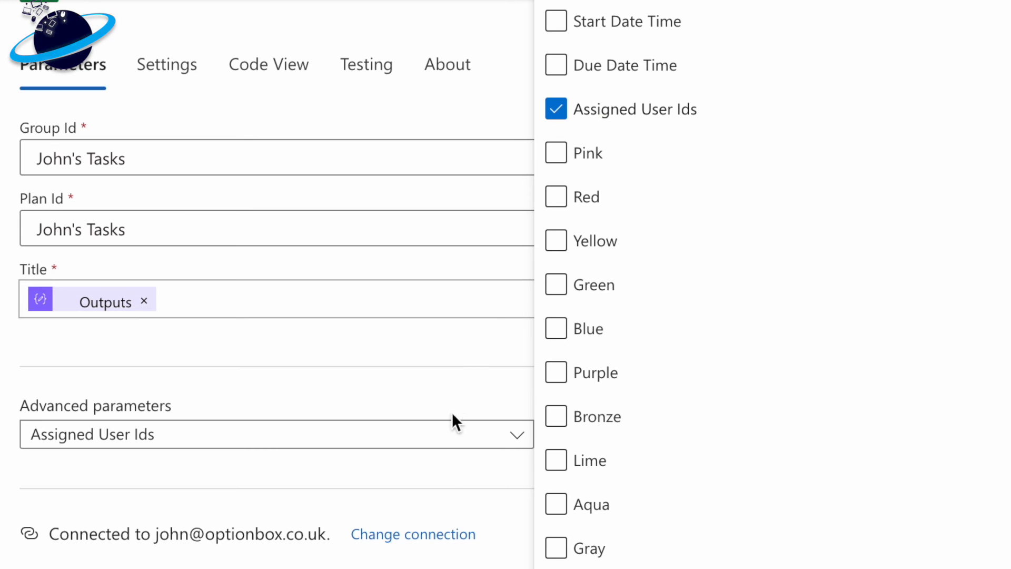
click(443, 469)
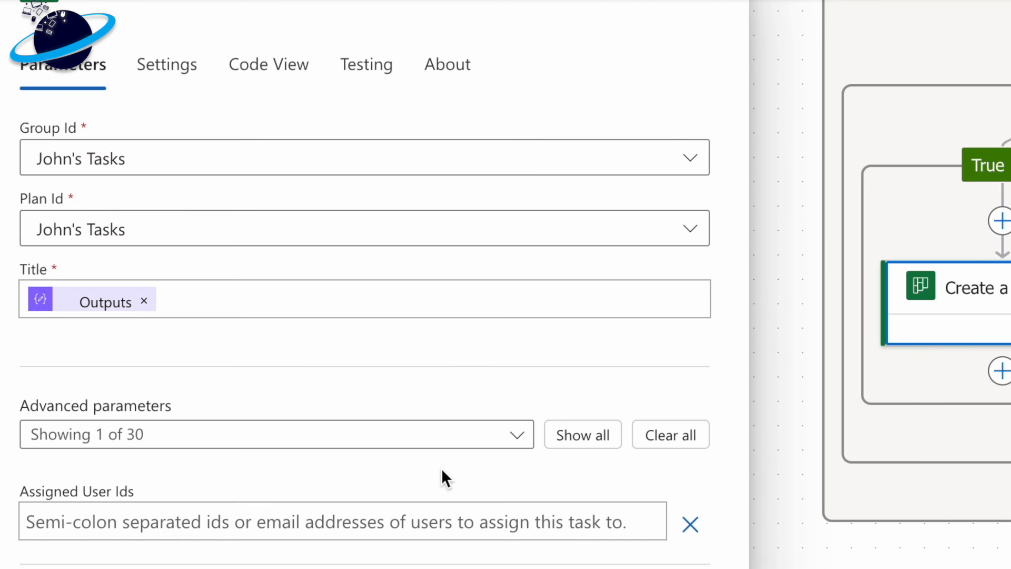
scroll(442, 467, down, 1)
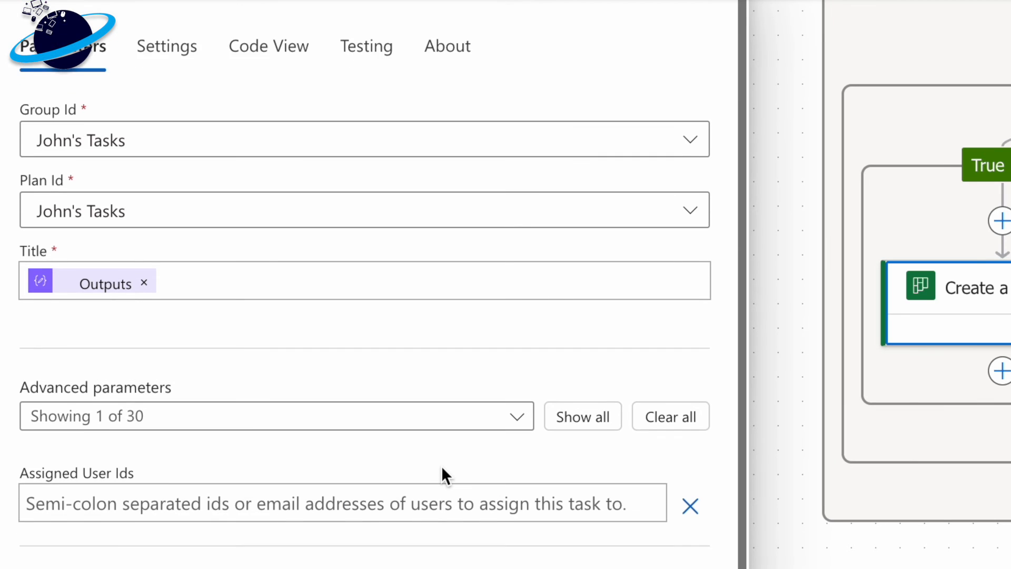
- Enter the account owner's e-mail address as the assigned user and save the flow
click(354, 499)
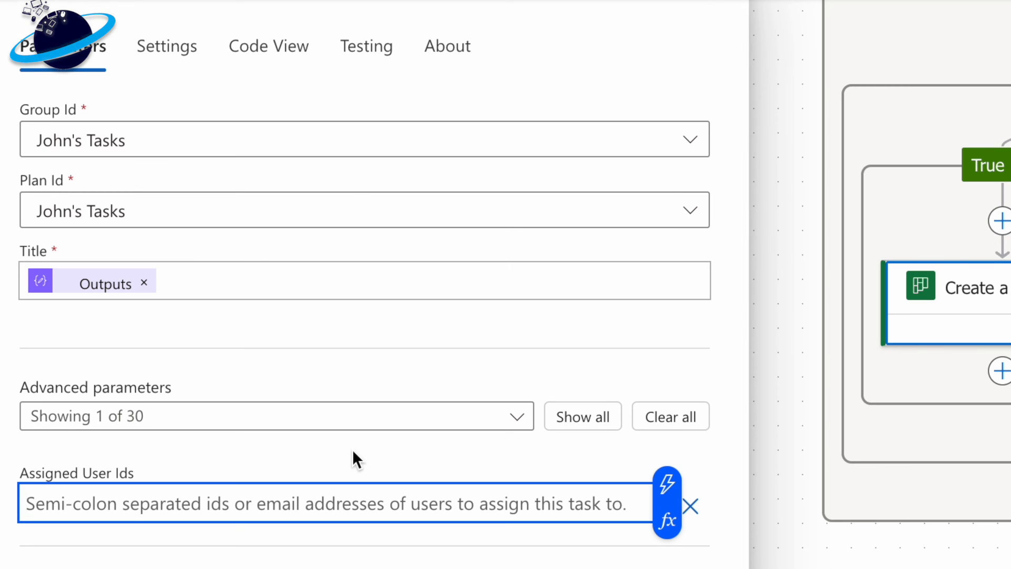
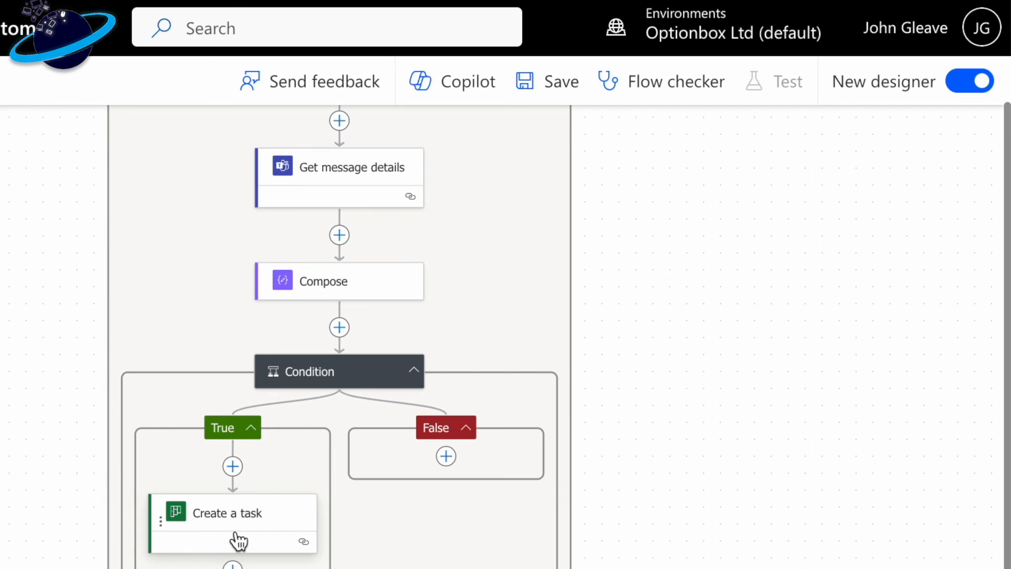
click(556, 97)
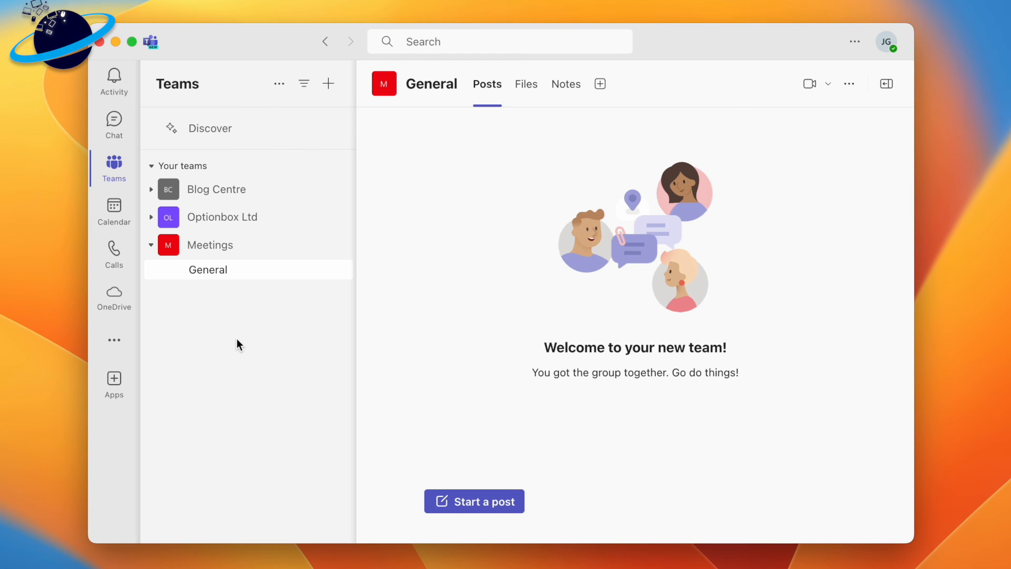
- In Microsoft Teams, find the Planner app, add it and pin it to the app bar
click(113, 340)
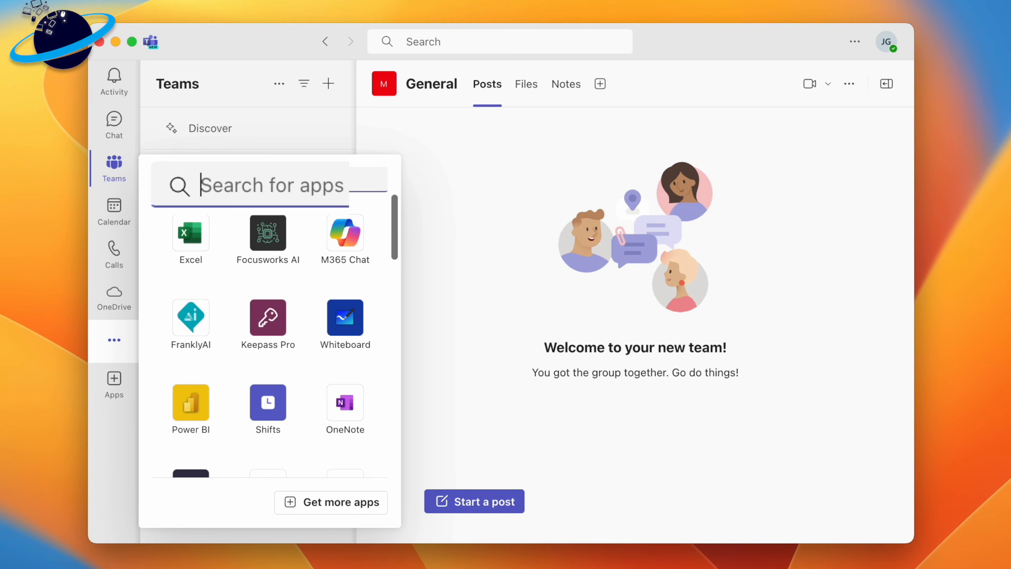
text(planner)
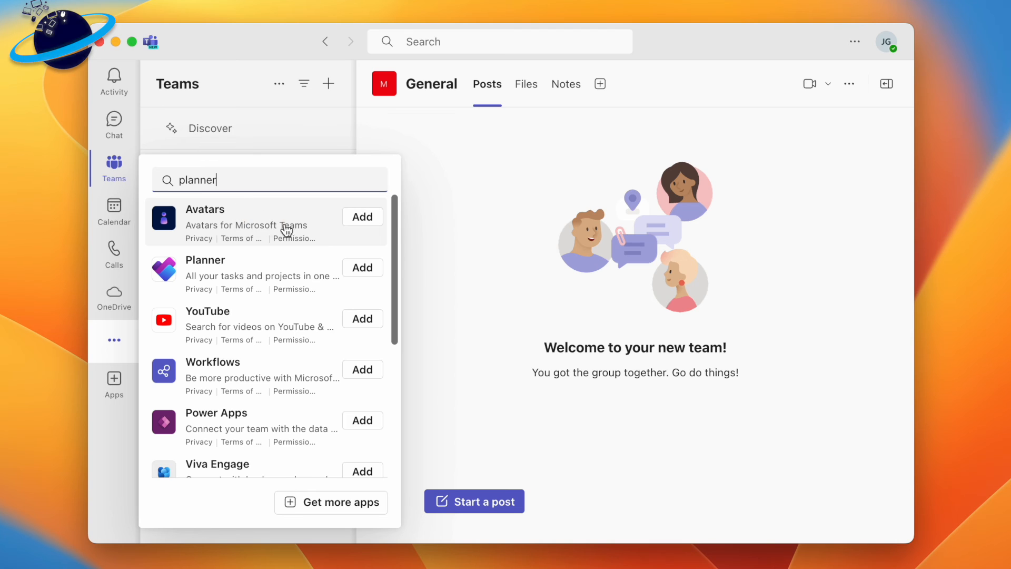
click(358, 269)
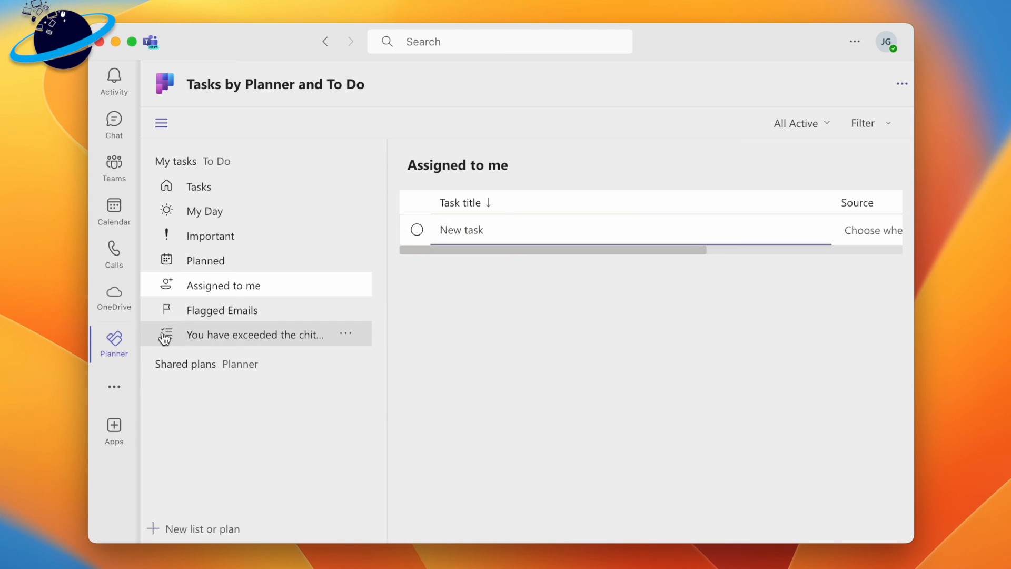
right_click(125, 352)
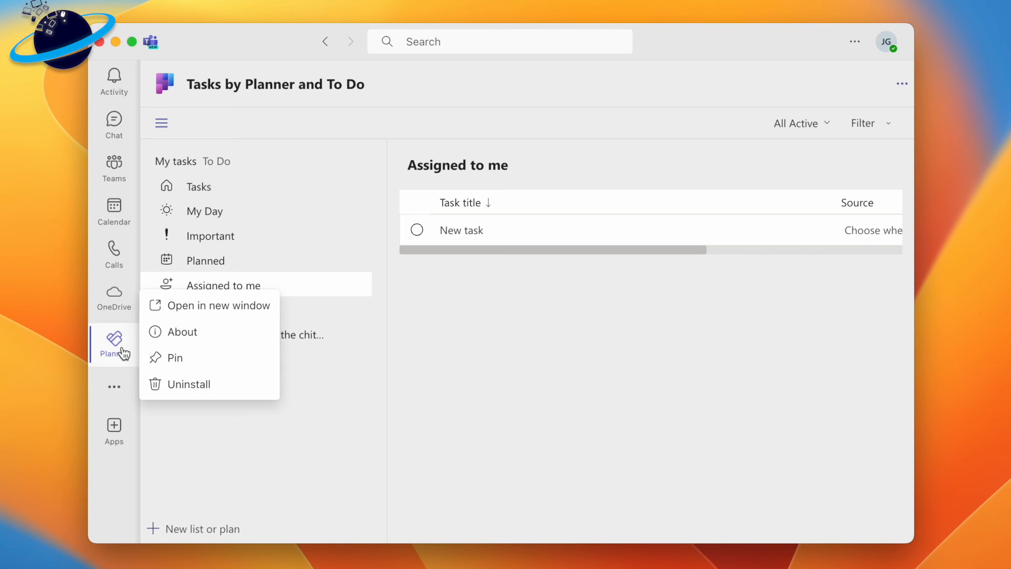
click(206, 367)
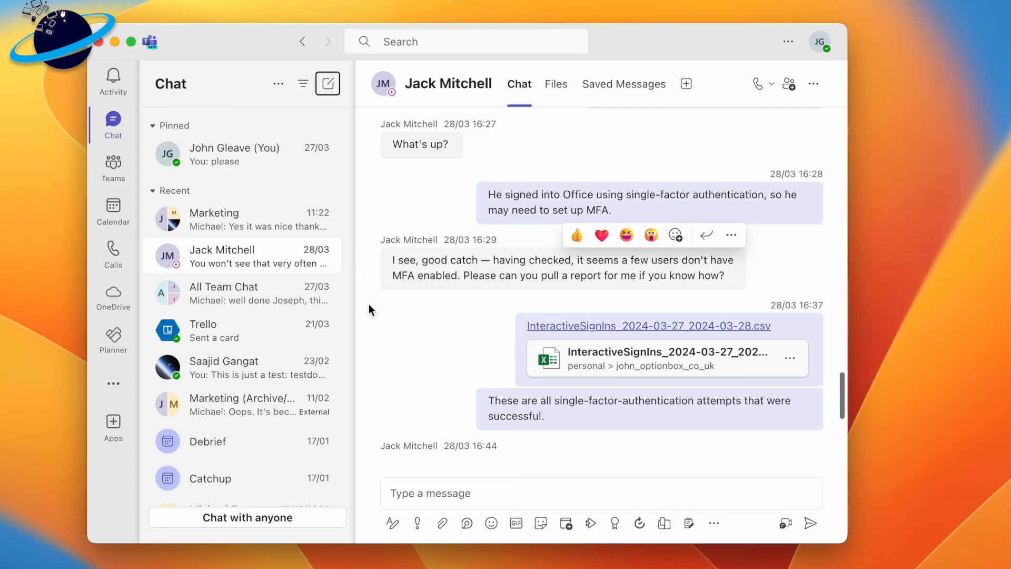
- Open Planner and mark the task created from the chat message, listed under Assigned to me, as complete
click(120, 349)
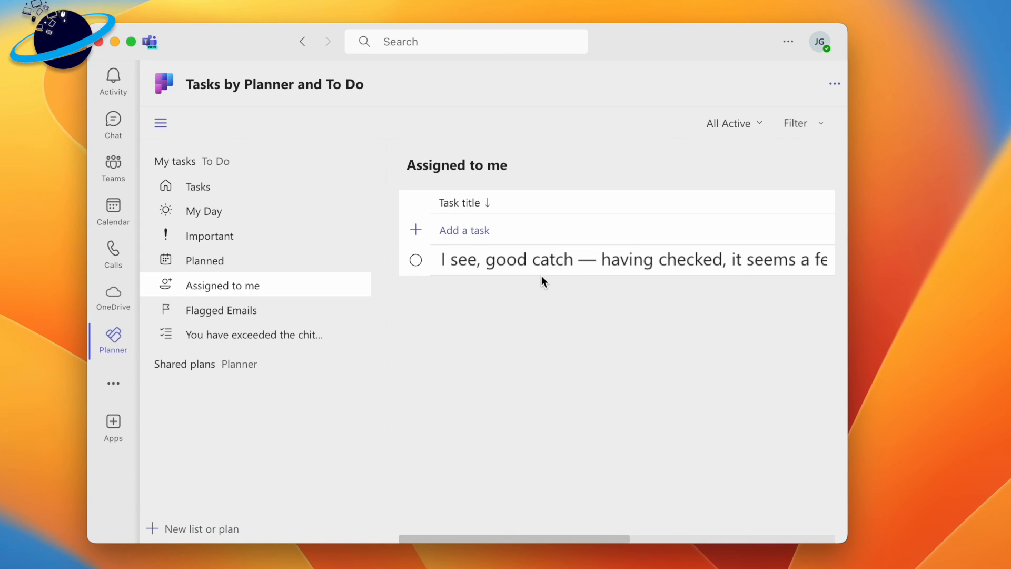
click(416, 261)
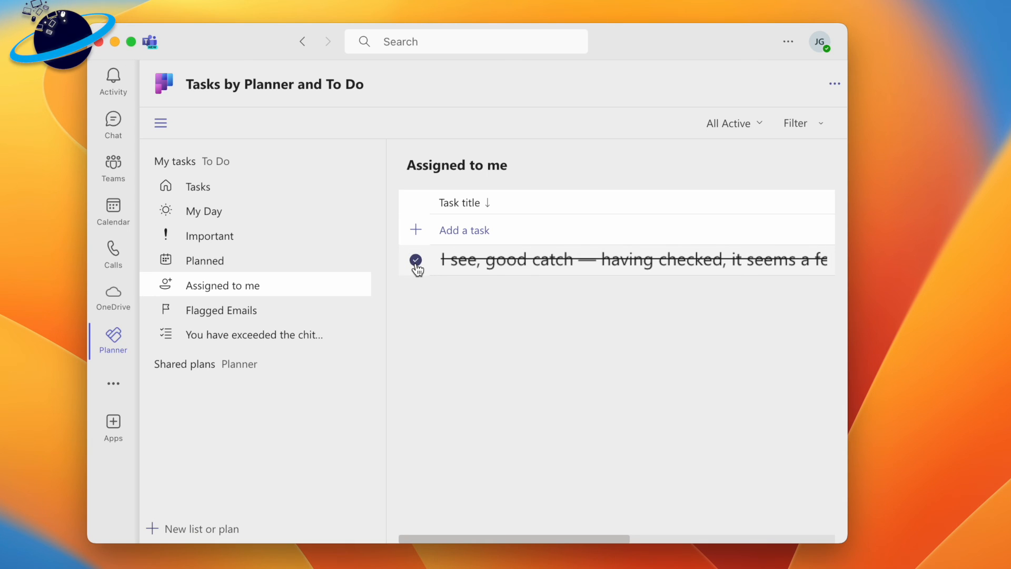